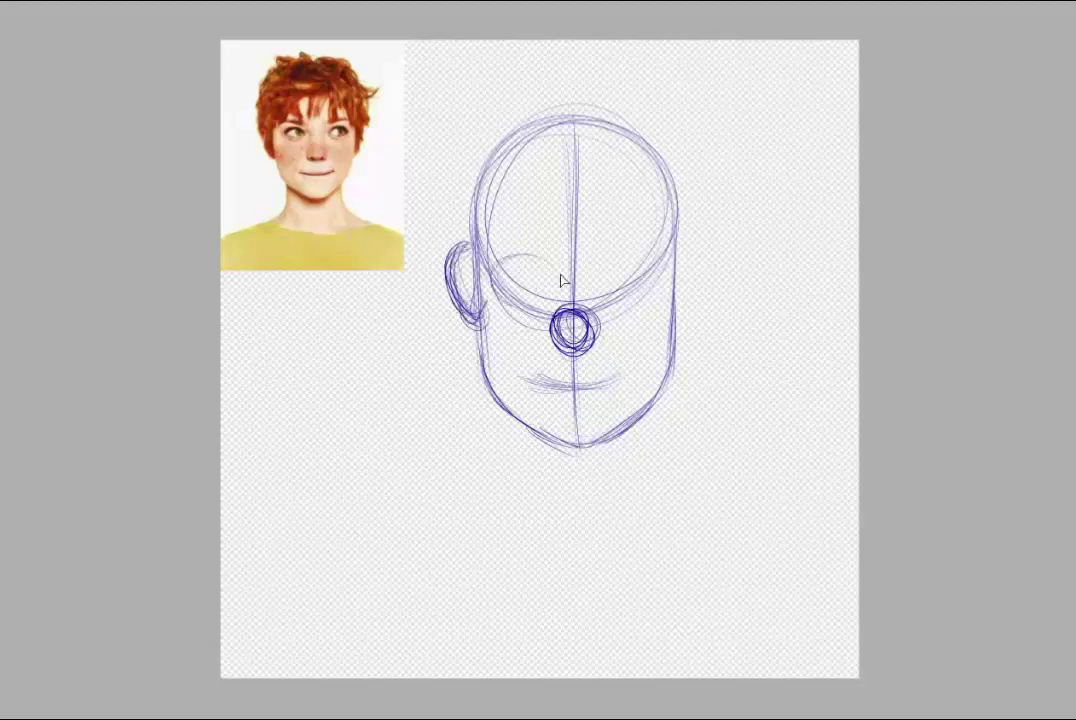
- Sketch an oval for the left eye and erase the right half of the head construction along the centre line
{"action": "left_click_drag", "start_coordinate": [561, 281], "coordinate": [500, 290]}
{"action": "key", "text": "e"}
{"action": "left_click_drag", "start_coordinate": [594, 450], "coordinate": [594, 110]}
{"action": "left_click_drag", "start_coordinate": [665, 170], "coordinate": [594, 431]}
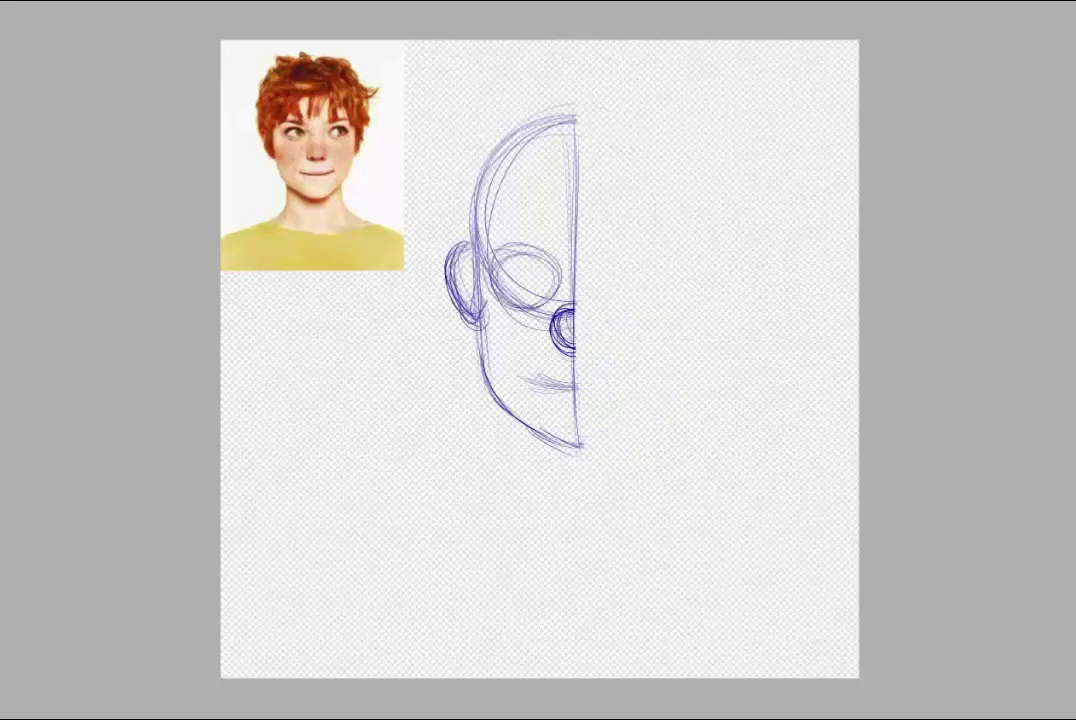
- Sketch the left side of the neck sloping down into the shoulder line
{"action": "mouse_move", "coordinate": [527, 425]}
{"action": "left_mouse_down"}
{"action": "mouse_move", "coordinate": [529, 492]}
{"action": "mouse_move", "coordinate": [288, 600]}
{"action": "mouse_move", "coordinate": [533, 505]}
{"action": "left_mouse_up"}
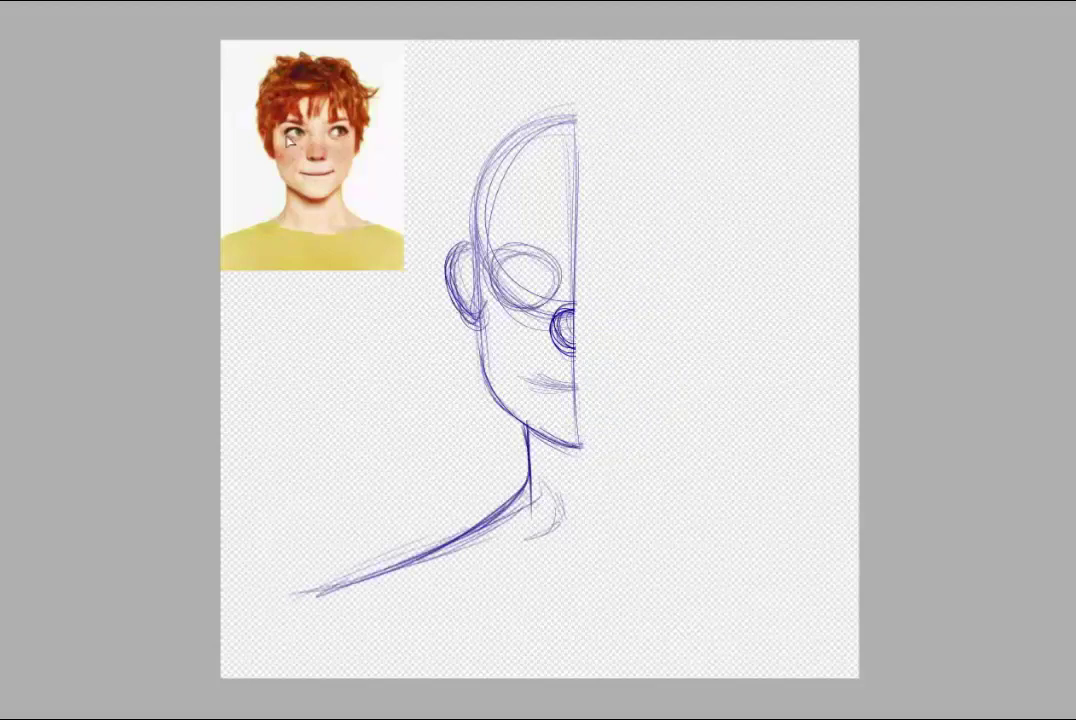
- Trace the skull circle, centre line, nose ball, mouth line and left jaw over the reference photo
{"action": "left_click_drag", "start_coordinate": [289, 70], "coordinate": [360, 110]}
{"action": "left_click_drag", "start_coordinate": [316, 55], "coordinate": [314, 210]}
{"action": "left_click_drag", "start_coordinate": [308, 146], "coordinate": [326, 158]}
{"action": "left_click_drag", "start_coordinate": [294, 174], "coordinate": [336, 171]}
{"action": "mouse_move", "coordinate": [277, 128]}
{"action": "left_mouse_down"}
{"action": "mouse_move", "coordinate": [282, 180]}
{"action": "mouse_move", "coordinate": [318, 202]}
{"action": "left_mouse_up"}
- Darken the half-head's contour along the jaw and skull, and define the left ear
{"action": "left_click_drag", "start_coordinate": [476, 238], "coordinate": [523, 413]}
{"action": "left_click_drag", "start_coordinate": [487, 377], "coordinate": [581, 447]}
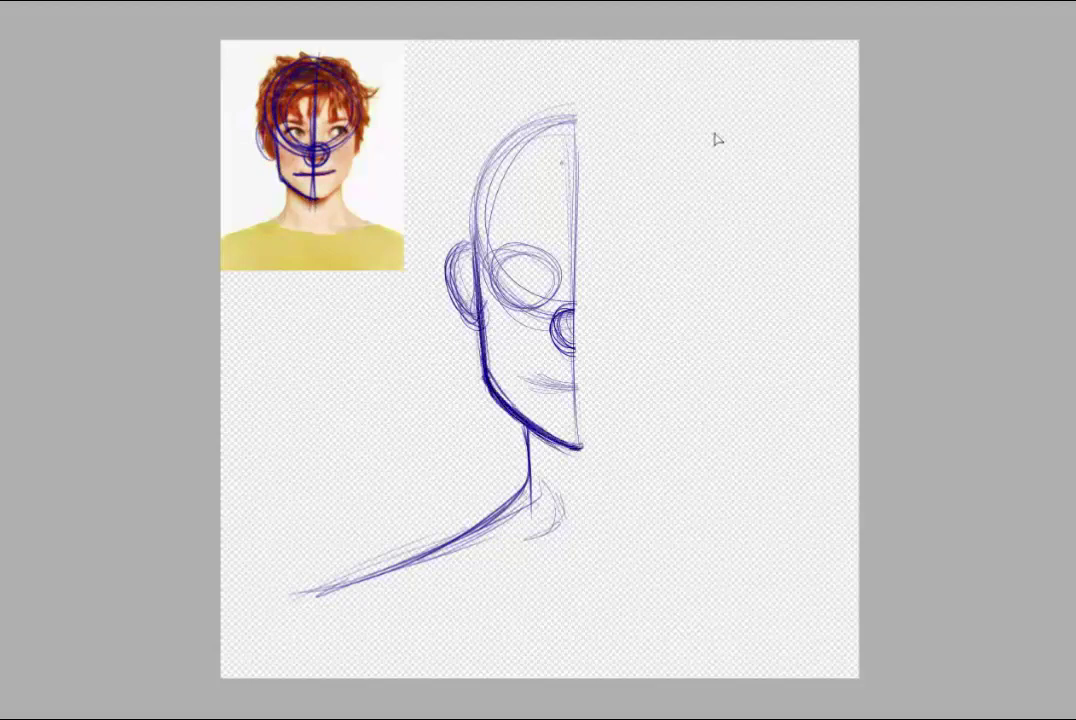
{"action": "mouse_move", "coordinate": [576, 118]}
{"action": "left_mouse_down"}
{"action": "mouse_move", "coordinate": [462, 228]}
{"action": "mouse_move", "coordinate": [445, 292]}
{"action": "left_mouse_up"}
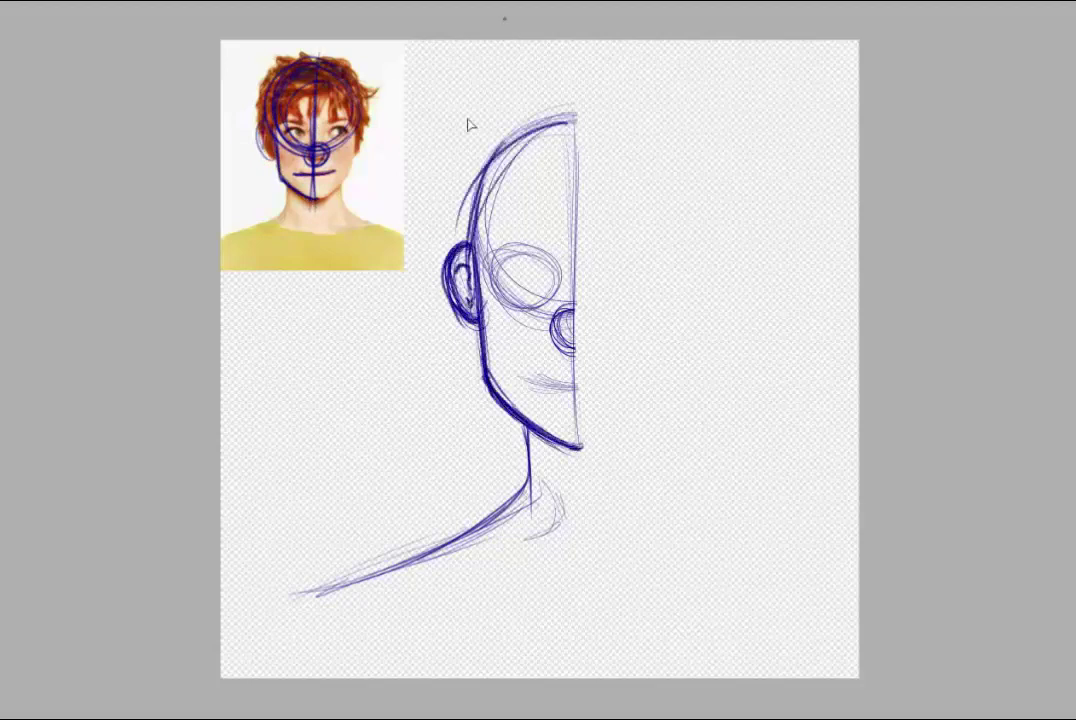
- Clear the construction lines drawn over the reference photo
{"action": "key", "text": "shift+e"}
{"action": "left_click_drag", "start_coordinate": [316, 58], "coordinate": [380, 195]}
- Erase the angular left jawline and redraw it as a softer curve running down to the chin
{"action": "key", "text": "e"}
{"action": "mouse_move", "coordinate": [482, 332]}
{"action": "left_mouse_down"}
{"action": "mouse_move", "coordinate": [516, 411]}
{"action": "mouse_move", "coordinate": [576, 445]}
{"action": "left_mouse_up"}
{"action": "key", "text": "e"}
{"action": "left_click_drag", "start_coordinate": [482, 308], "coordinate": [562, 441]}
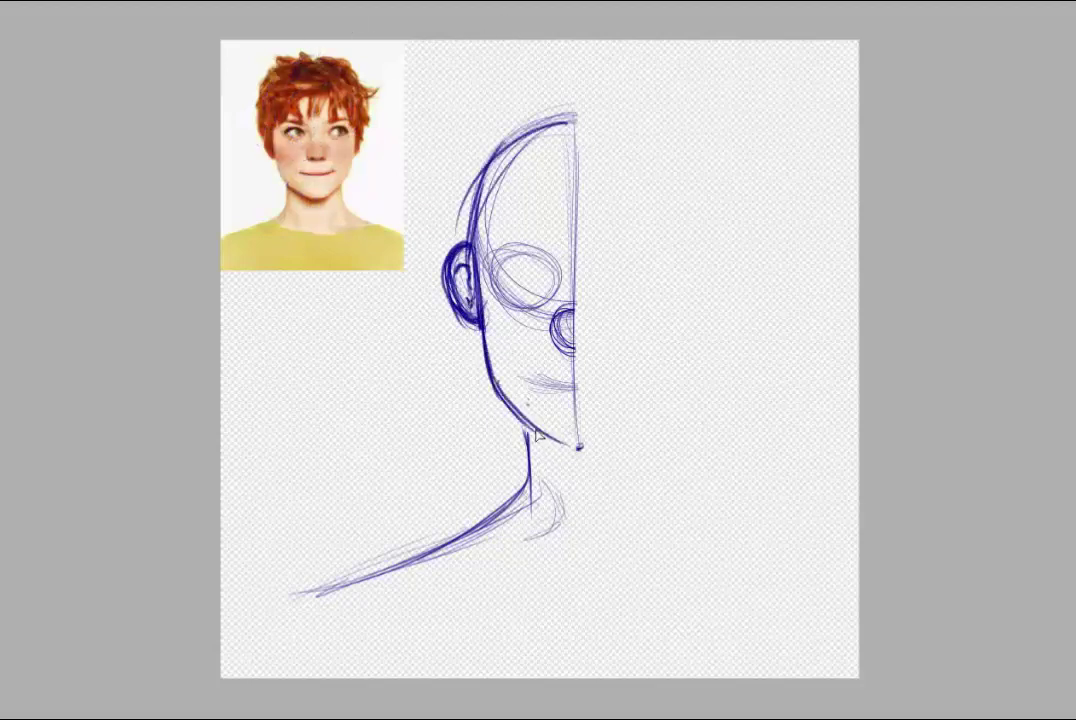
{"action": "left_click_drag", "start_coordinate": [495, 382], "coordinate": [584, 449]}
- Strengthen the left neck line and the upper skull curve
{"action": "left_click_drag", "start_coordinate": [524, 418], "coordinate": [530, 470]}
{"action": "left_click_drag", "start_coordinate": [476, 192], "coordinate": [575, 119]}
- Draw the left eye inside its guide oval and sketch the eyebrow above it
{"action": "mouse_move", "coordinate": [491, 276]}
{"action": "left_mouse_down"}
{"action": "mouse_move", "coordinate": [557, 290]}
{"action": "mouse_move", "coordinate": [543, 302]}
{"action": "left_mouse_up"}
{"action": "left_click_drag", "start_coordinate": [535, 262], "coordinate": [552, 292]}
{"action": "left_click_drag", "start_coordinate": [487, 234], "coordinate": [560, 244]}
{"action": "left_click_drag", "start_coordinate": [487, 233], "coordinate": [562, 231]}
{"action": "left_click_drag", "start_coordinate": [562, 231], "coordinate": [557, 246]}
{"action": "key", "text": "ctrl+plus"}
{"action": "scroll", "coordinate": [600, 380], "scroll_direction": "up", "scroll_amount": 3}
{"action": "left_click_drag", "start_coordinate": [556, 405], "coordinate": [580, 445]}
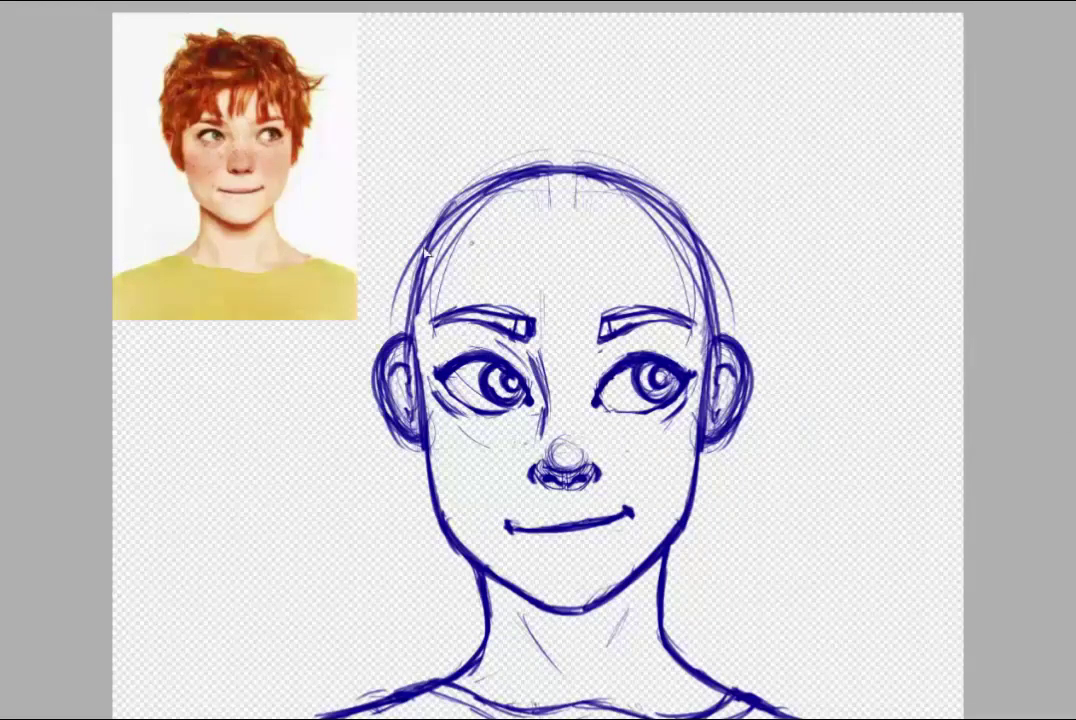
- Sketch the outline and main locks of the short tousled hair in red around the head
{"action": "mouse_move", "coordinate": [382, 335]}
{"action": "left_mouse_down"}
{"action": "mouse_move", "coordinate": [380, 305]}
{"action": "mouse_move", "coordinate": [392, 312]}
{"action": "mouse_move", "coordinate": [430, 195]}
{"action": "mouse_move", "coordinate": [415, 250]}
{"action": "left_mouse_up"}
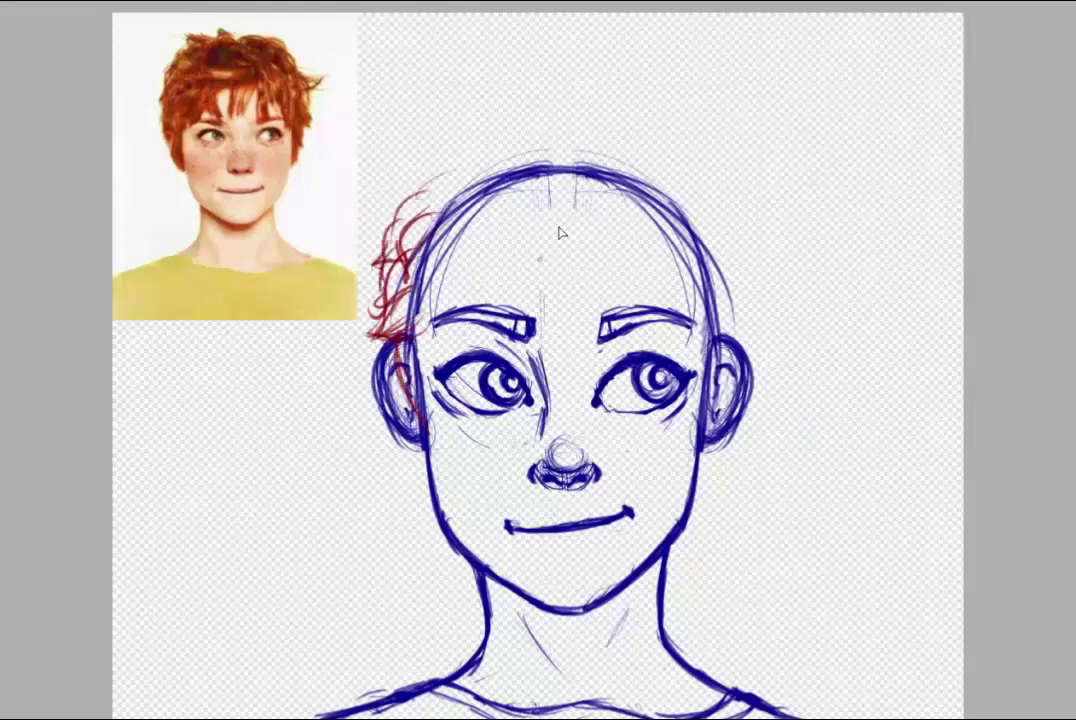
{"action": "mouse_move", "coordinate": [560, 232]}
{"action": "left_mouse_down"}
{"action": "mouse_move", "coordinate": [598, 200]}
{"action": "mouse_move", "coordinate": [554, 253]}
{"action": "mouse_move", "coordinate": [568, 297]}
{"action": "mouse_move", "coordinate": [542, 286]}
{"action": "mouse_move", "coordinate": [612, 222]}
{"action": "left_mouse_up"}
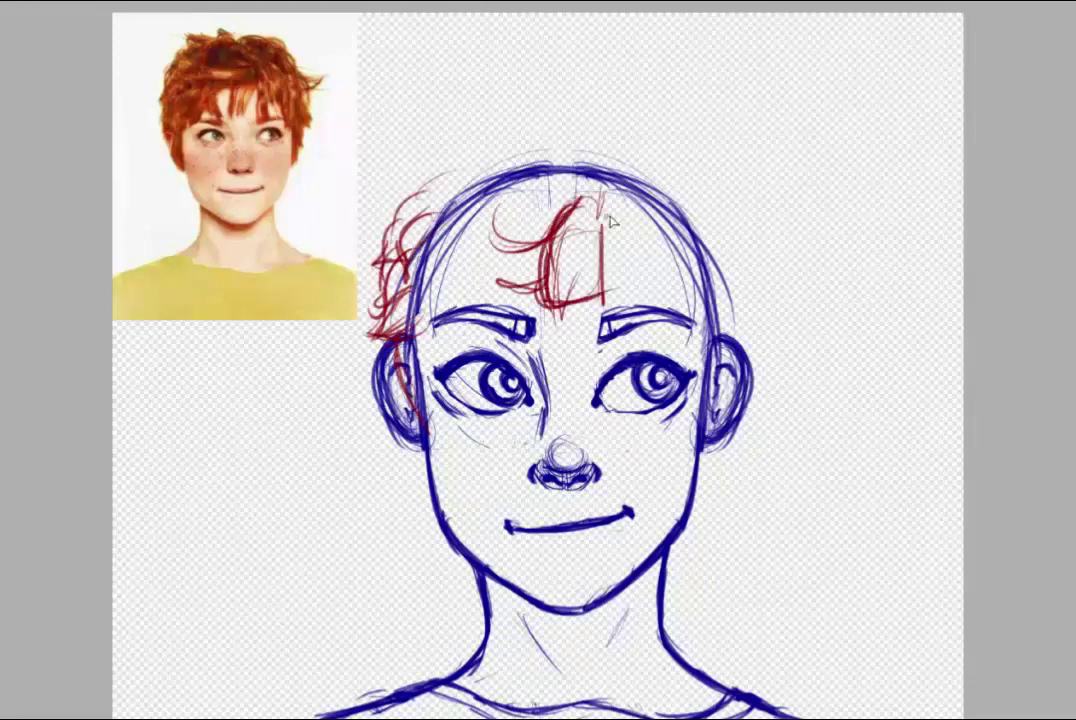
{"action": "mouse_move", "coordinate": [460, 190]}
{"action": "left_mouse_down"}
{"action": "mouse_move", "coordinate": [395, 270]}
{"action": "mouse_move", "coordinate": [350, 290]}
{"action": "mouse_move", "coordinate": [425, 168]}
{"action": "mouse_move", "coordinate": [490, 170]}
{"action": "mouse_move", "coordinate": [470, 160]}
{"action": "mouse_move", "coordinate": [520, 160]}
{"action": "mouse_move", "coordinate": [510, 145]}
{"action": "mouse_move", "coordinate": [698, 185]}
{"action": "mouse_move", "coordinate": [780, 335]}
{"action": "mouse_move", "coordinate": [710, 460]}
{"action": "left_mouse_up"}
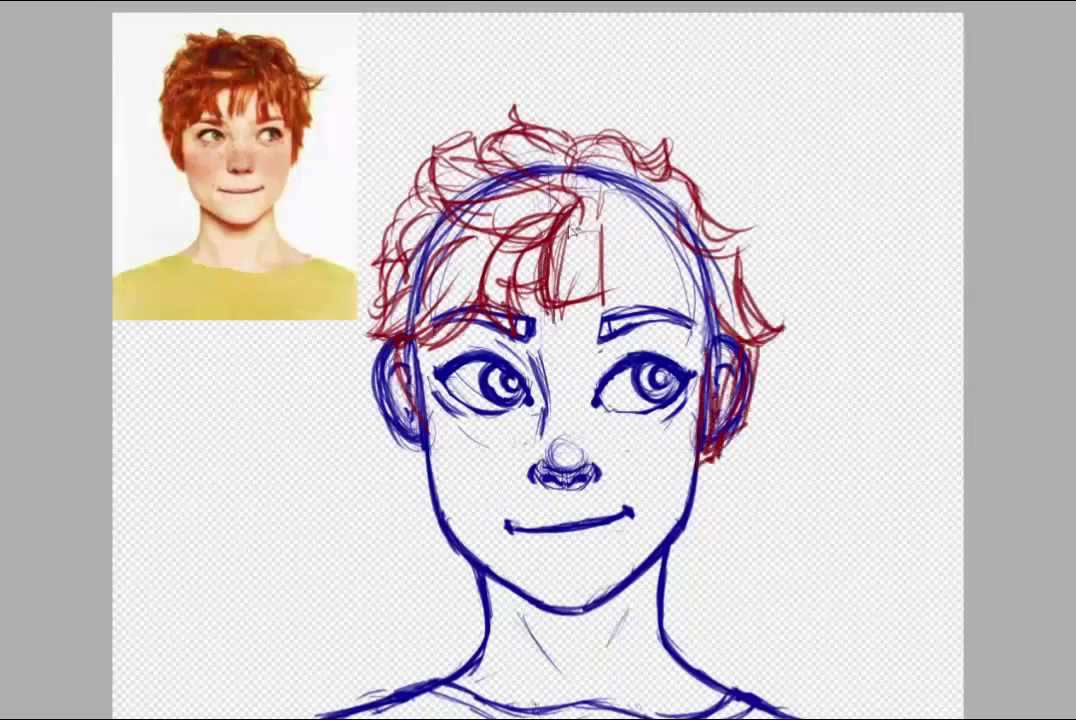
- Fill in the fringe strands and side locks in red, and dot freckles across the cheeks
{"action": "mouse_move", "coordinate": [571, 230]}
{"action": "left_mouse_down"}
{"action": "mouse_move", "coordinate": [560, 275]}
{"action": "mouse_move", "coordinate": [598, 330]}
{"action": "mouse_move", "coordinate": [640, 280]}
{"action": "left_mouse_up"}
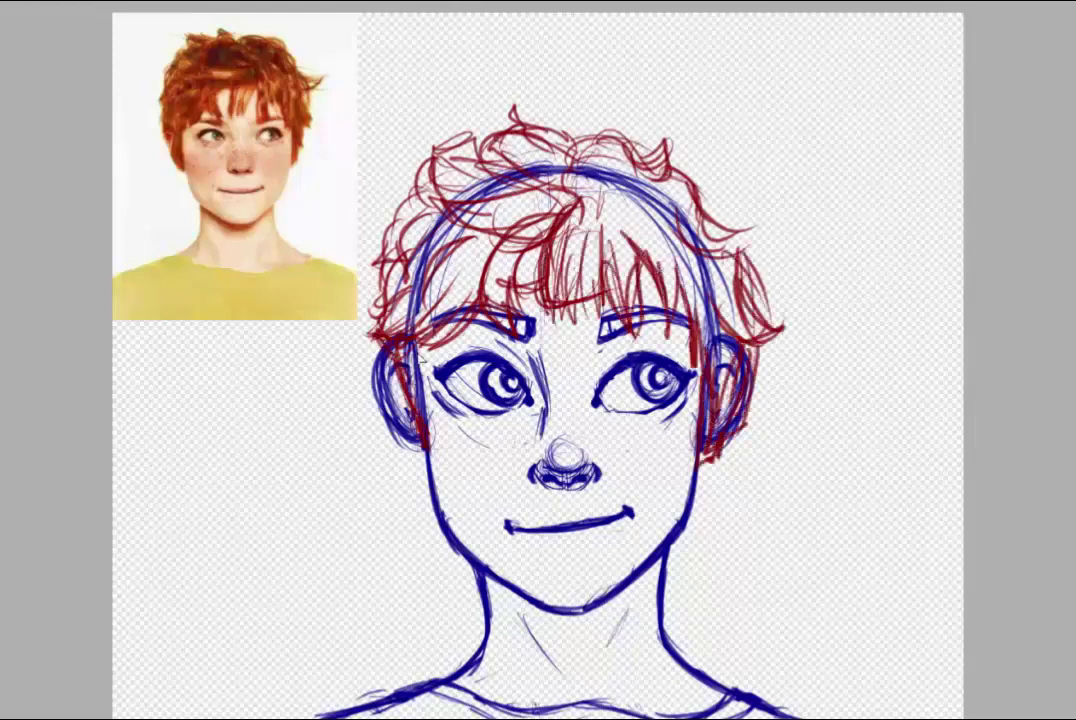
{"action": "mouse_move", "coordinate": [421, 345]}
{"action": "left_mouse_down"}
{"action": "mouse_move", "coordinate": [430, 448]}
{"action": "mouse_move", "coordinate": [400, 445]}
{"action": "left_mouse_up"}
{"action": "left_click_drag", "start_coordinate": [769, 232], "coordinate": [742, 282]}
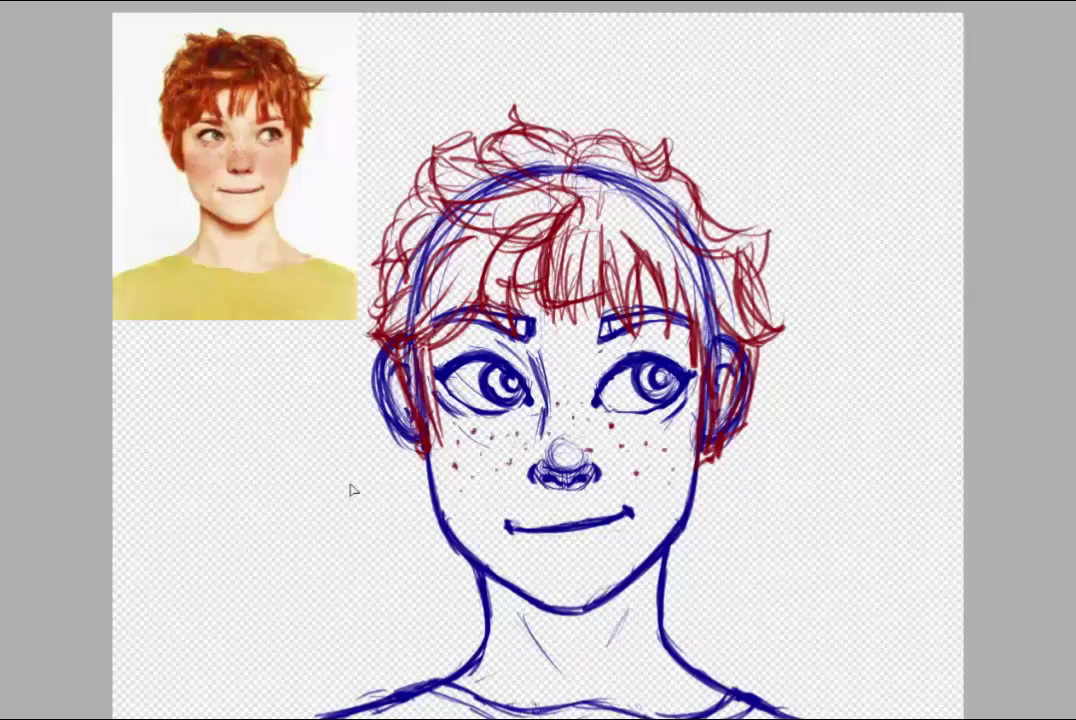
- Redraw the lower face contour on both sides as a narrower jawline
{"action": "left_click_drag", "start_coordinate": [430, 455], "coordinate": [526, 596]}
{"action": "mouse_move", "coordinate": [472, 556]}
{"action": "left_mouse_down"}
{"action": "mouse_move", "coordinate": [430, 480]}
{"action": "mouse_move", "coordinate": [482, 566]}
{"action": "left_mouse_up"}
{"action": "left_click_drag", "start_coordinate": [674, 542], "coordinate": [695, 482]}
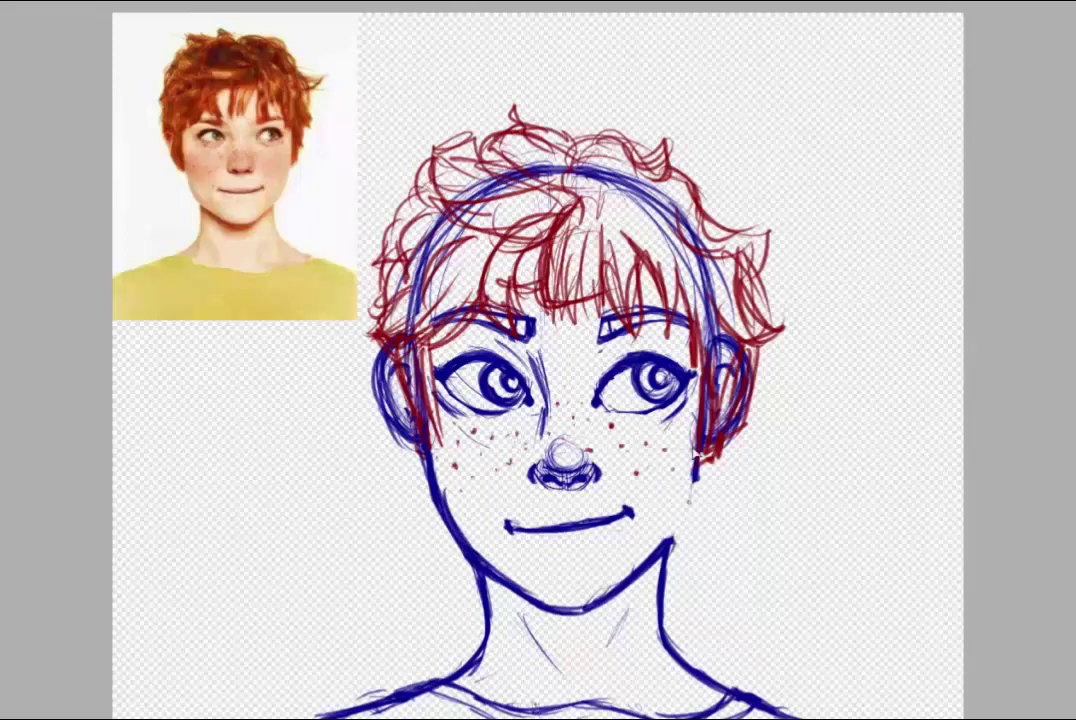
- Add fuller curls to the hair along the crown and the right side of the head
{"action": "mouse_move", "coordinate": [578, 134]}
{"action": "left_mouse_down"}
{"action": "mouse_move", "coordinate": [672, 146]}
{"action": "mouse_move", "coordinate": [750, 212]}
{"action": "left_mouse_up"}
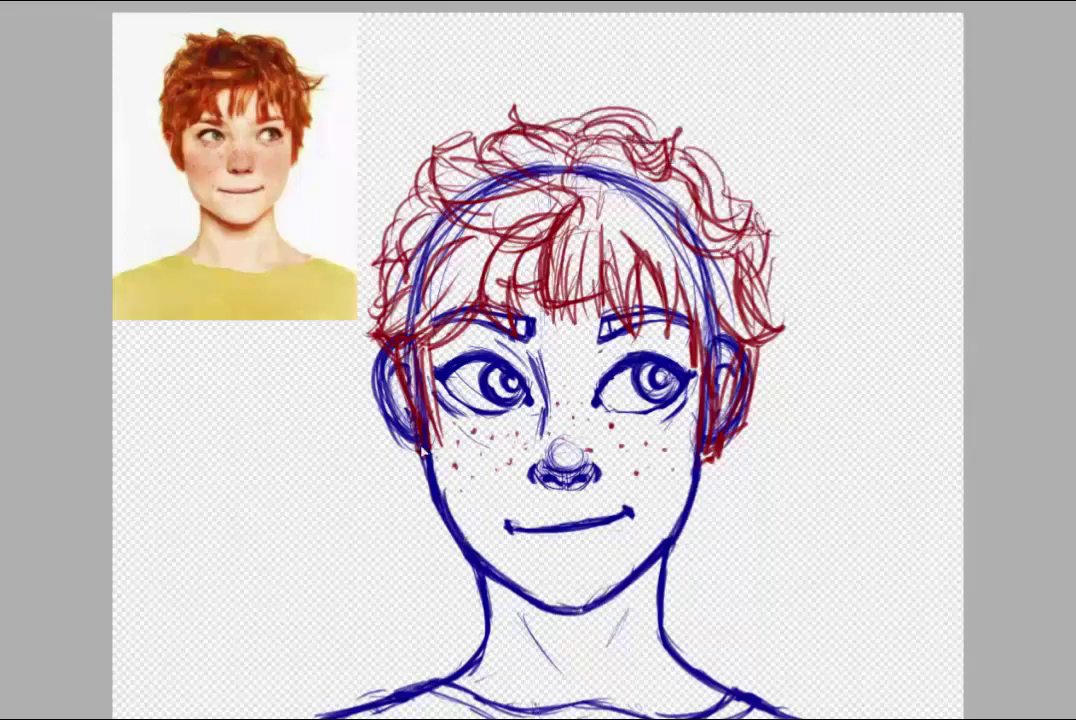
- Select the head sketch and distort it slightly by its corners with a free transform
{"action": "mouse_move", "coordinate": [366, 421]}
{"action": "left_mouse_down"}
{"action": "mouse_move", "coordinate": [492, 581]}
{"action": "mouse_move", "coordinate": [371, 436]}
{"action": "left_mouse_up"}
{"action": "key", "text": "ctrl+t"}
{"action": "left_click_drag", "start_coordinate": [793, 103], "coordinate": [796, 108]}
{"action": "left_click_drag", "start_coordinate": [792, 616], "coordinate": [789, 611]}
{"action": "left_click_drag", "start_coordinate": [359, 616], "coordinate": [357, 621]}
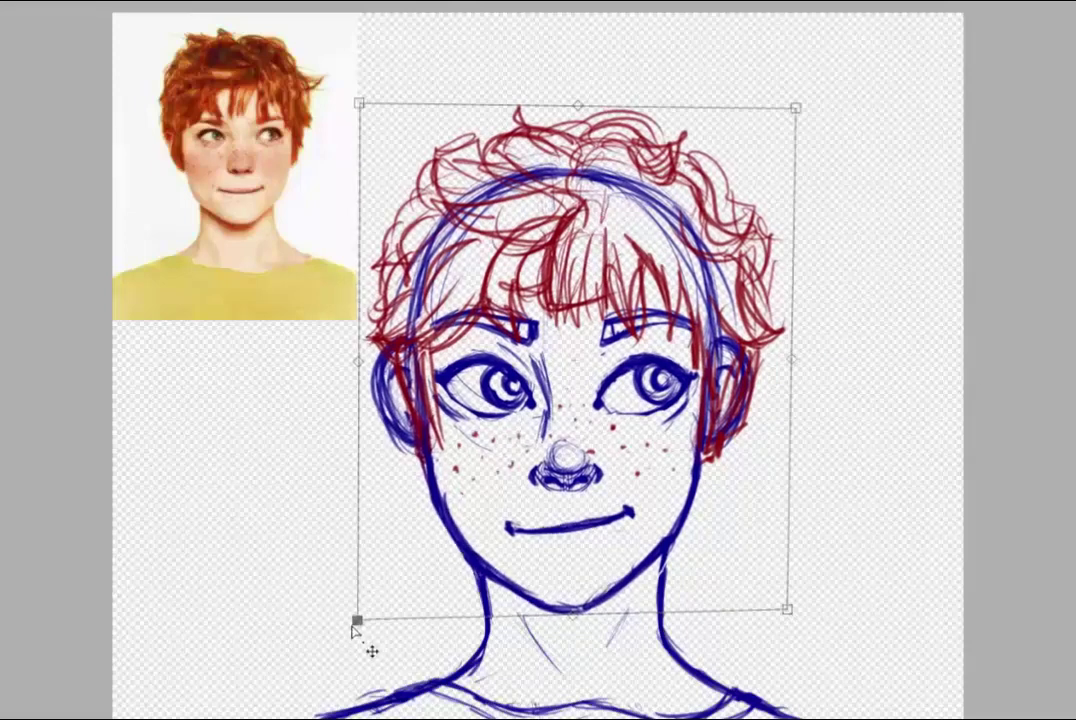
{"action": "left_click_drag", "start_coordinate": [359, 103], "coordinate": [357, 101]}
{"action": "key", "text": "Return"}
- Lower the opacity of the face and hair sketches so they serve as a faint guide for inking
{"action": "key", "text": "4"}
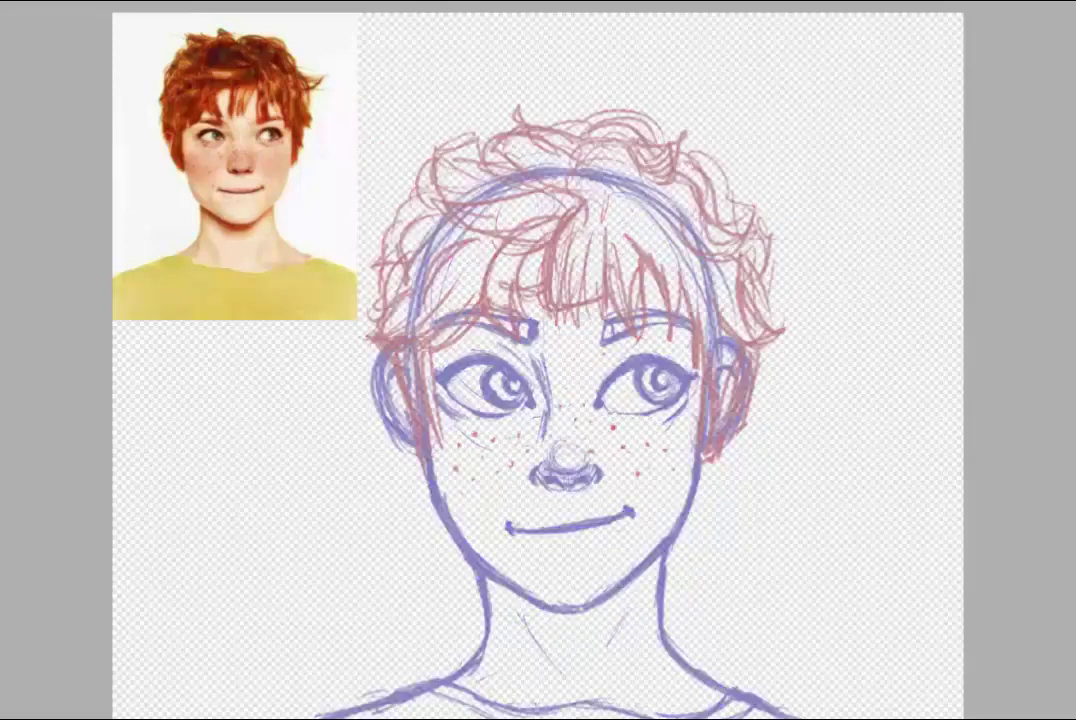
{"action": "left_click_drag", "start_coordinate": [538, 360], "coordinate": [572, 360]}
- Ink the left eye's upper and lower lids in dark red, with a rounded inner corner and a pointed outer corner
{"action": "scroll", "coordinate": [540, 360], "scroll_direction": "up", "scroll_amount": 2}
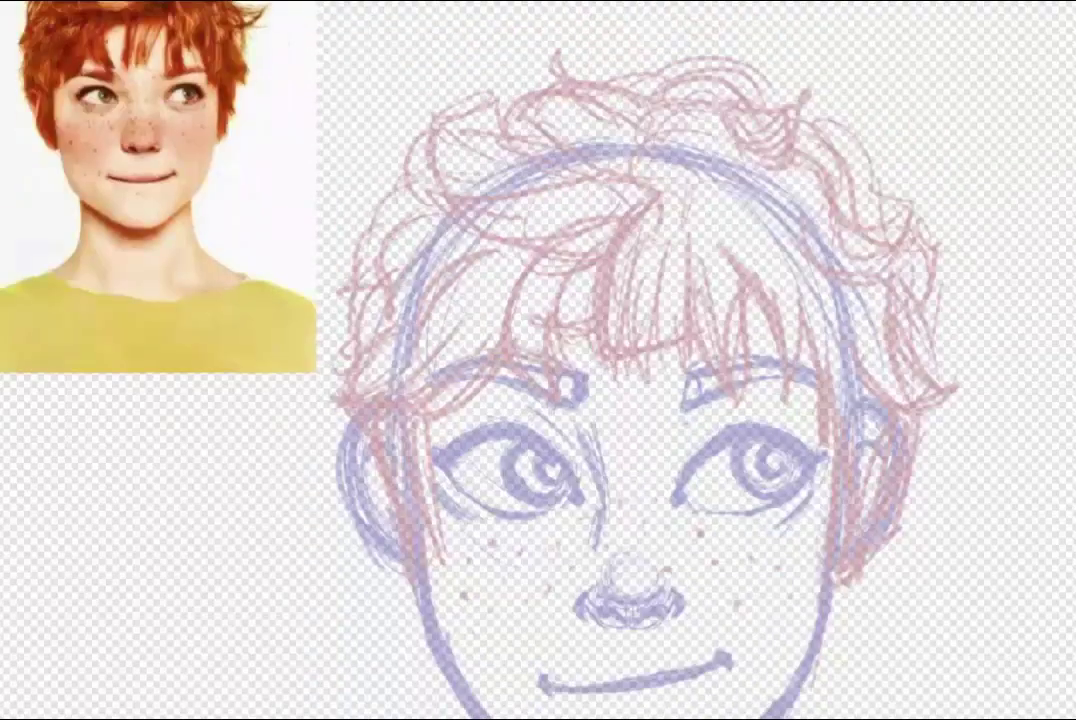
{"action": "left_click", "coordinate": [598, 495]}
{"action": "mouse_move", "coordinate": [368, 427]}
{"action": "left_mouse_down"}
{"action": "mouse_move", "coordinate": [430, 493]}
{"action": "mouse_move", "coordinate": [535, 514]}
{"action": "left_mouse_up"}
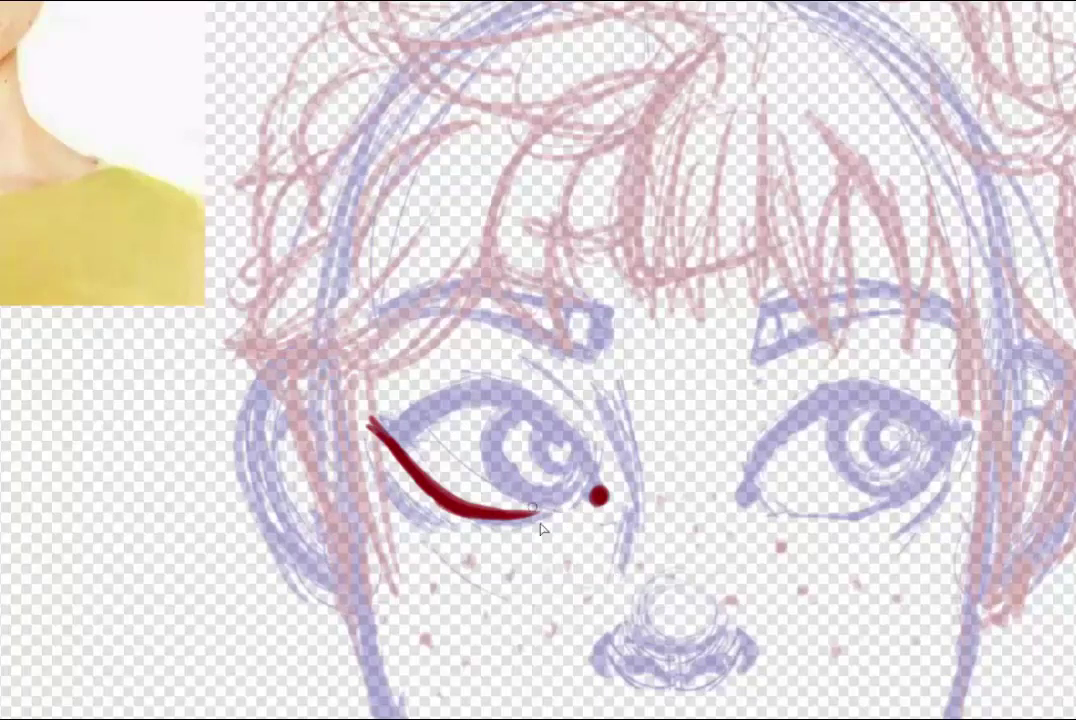
{"action": "key", "text": "ctrl+z"}
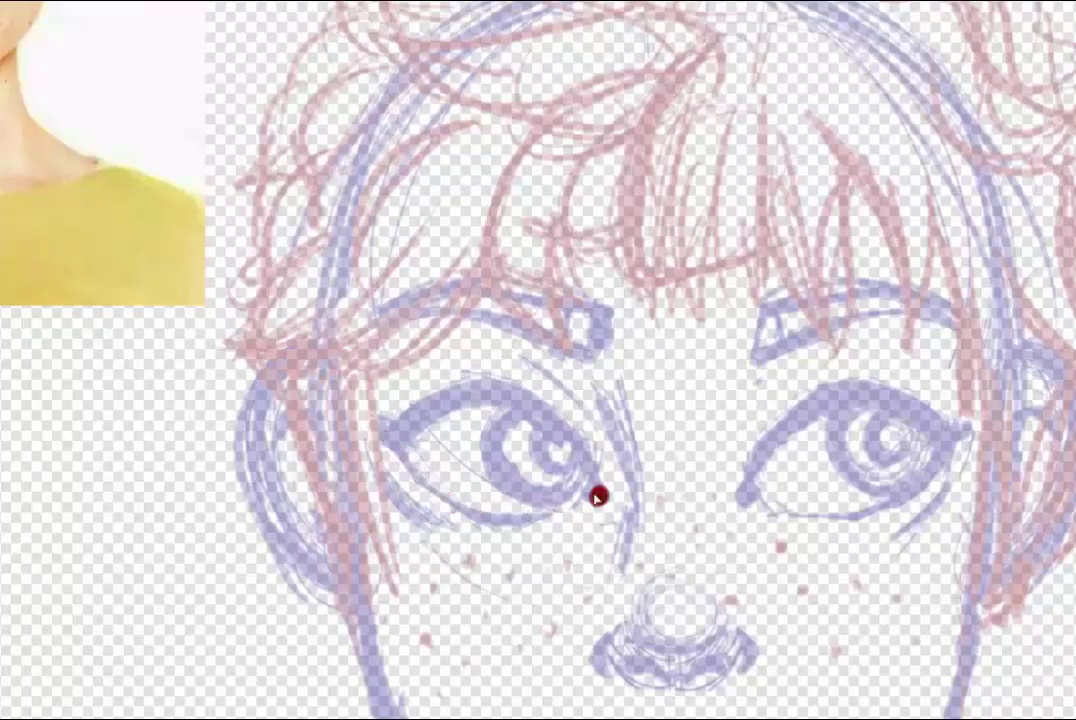
{"action": "left_click_drag", "start_coordinate": [598, 495], "coordinate": [579, 443]}
{"action": "mouse_move", "coordinate": [376, 420]}
{"action": "left_mouse_down"}
{"action": "mouse_move", "coordinate": [436, 491]}
{"action": "mouse_move", "coordinate": [542, 519]}
{"action": "mouse_move", "coordinate": [686, 420]}
{"action": "left_mouse_up"}
{"action": "left_click_drag", "start_coordinate": [680, 238], "coordinate": [560, 411]}
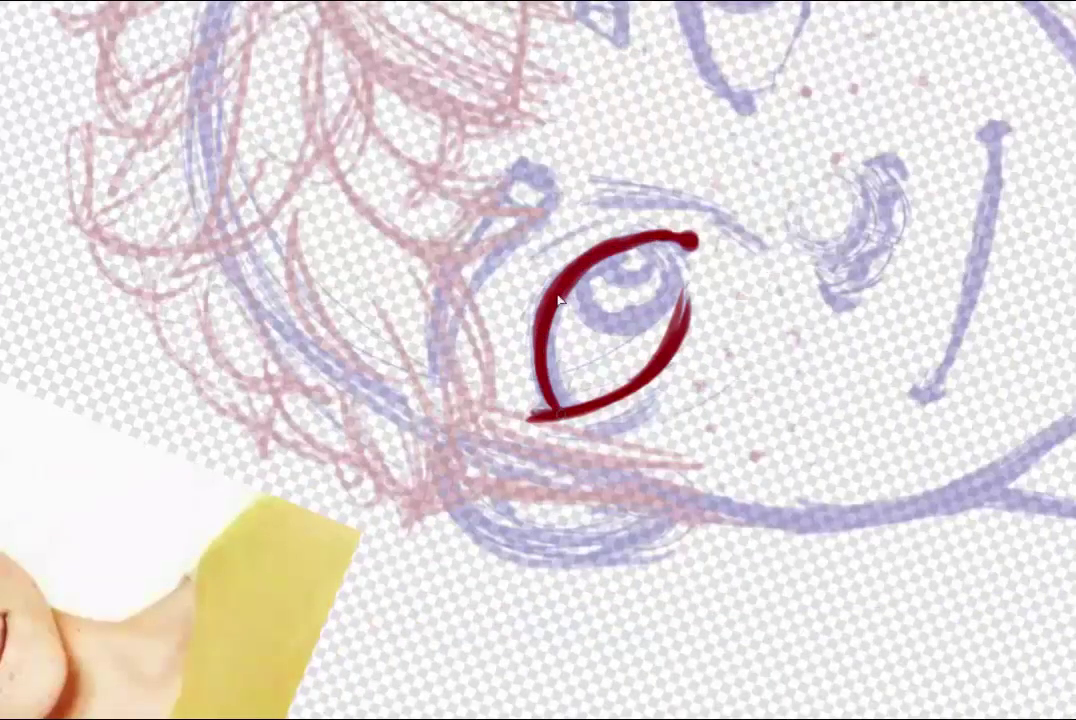
{"action": "mouse_move", "coordinate": [550, 305]}
{"action": "left_mouse_down"}
{"action": "mouse_move", "coordinate": [562, 408]}
{"action": "mouse_move", "coordinate": [524, 417]}
{"action": "left_mouse_up"}
- Add a thin crease above the left eye and rework the lower lid into a thinner, tapering line
{"action": "left_click_drag", "start_coordinate": [528, 265], "coordinate": [607, 217]}
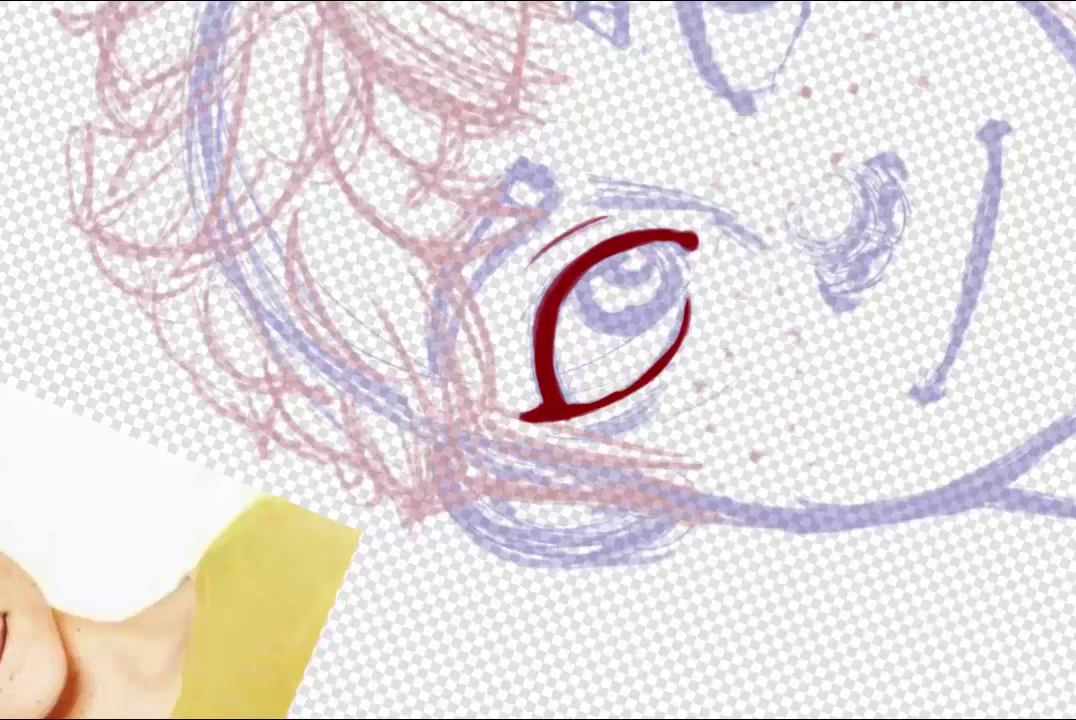
{"action": "key", "text": "e"}
{"action": "mouse_move", "coordinate": [588, 398]}
{"action": "left_mouse_down"}
{"action": "mouse_move", "coordinate": [661, 365]}
{"action": "mouse_move", "coordinate": [688, 302]}
{"action": "left_mouse_up"}
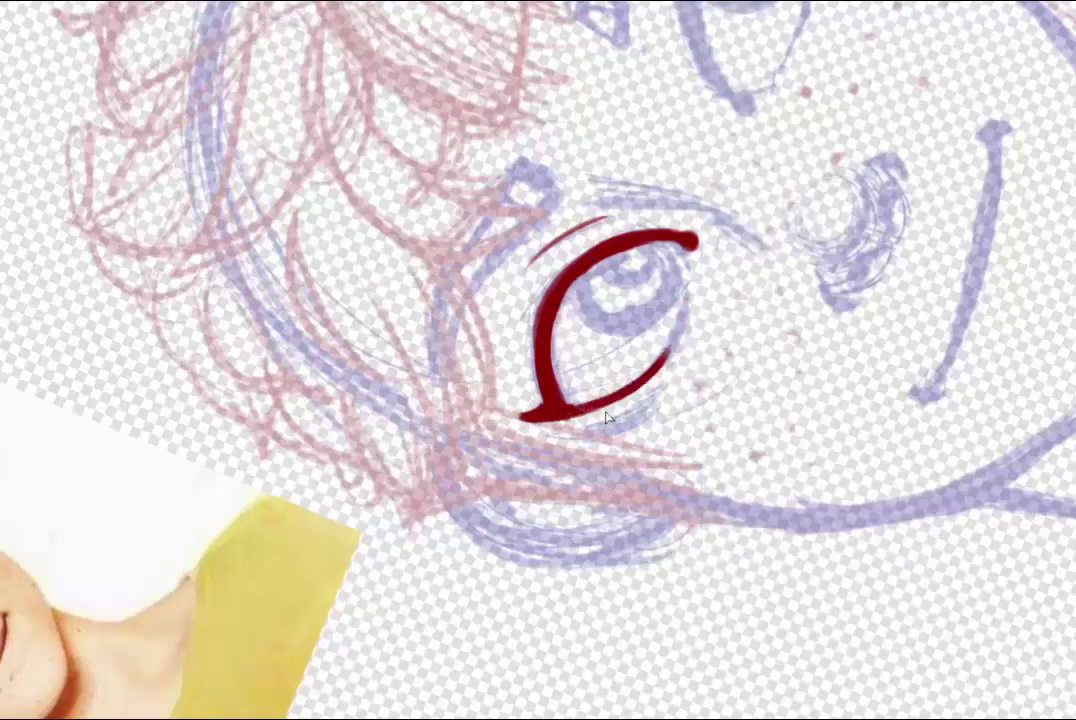
{"action": "mouse_move", "coordinate": [574, 407]}
{"action": "left_mouse_down"}
{"action": "mouse_move", "coordinate": [606, 414]}
{"action": "mouse_move", "coordinate": [643, 377]}
{"action": "mouse_move", "coordinate": [687, 293]}
{"action": "left_mouse_up"}
- Ink the outline of the left eyebrow in dark red over the sketch
{"action": "scroll", "coordinate": [809, 209], "scroll_direction": "up", "scroll_amount": 5}
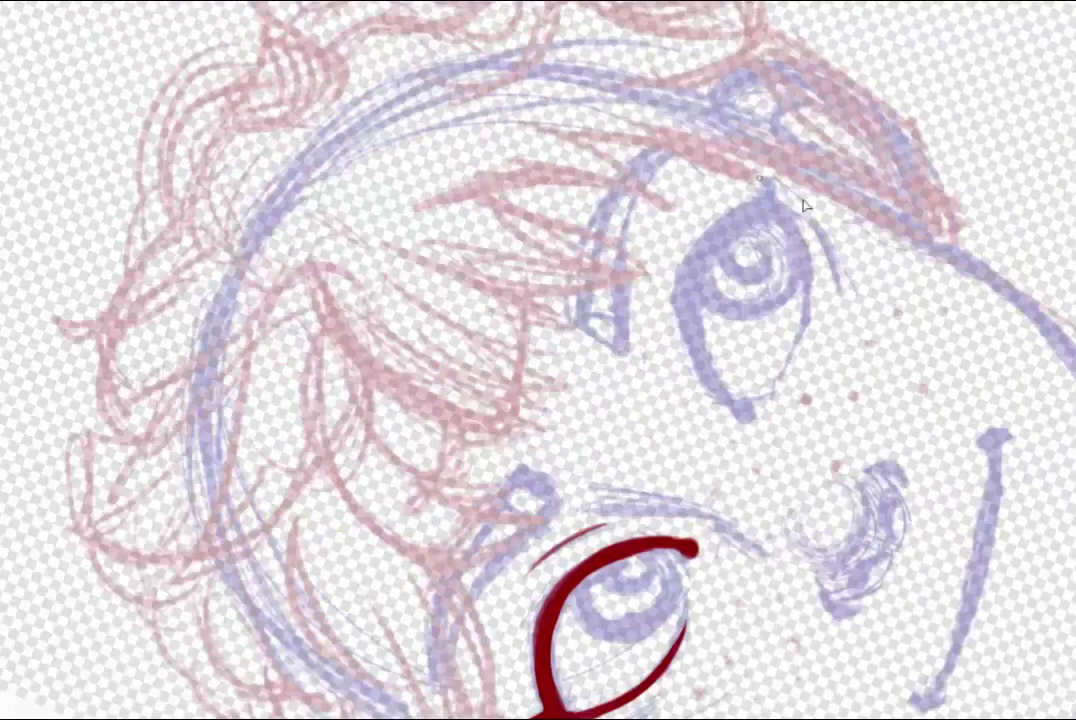
{"action": "scroll", "coordinate": [809, 209], "scroll_direction": "down", "scroll_amount": 2}
{"action": "scroll", "coordinate": [875, 481], "scroll_direction": "left", "scroll_amount": 2}
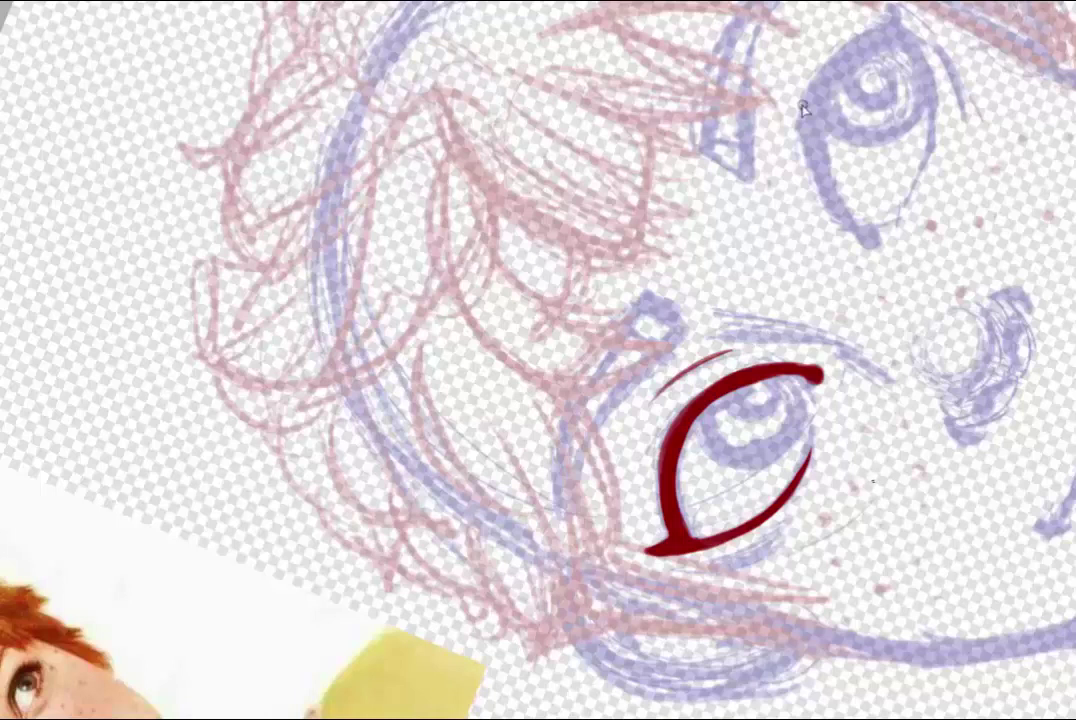
{"action": "mouse_move", "coordinate": [651, 296]}
{"action": "left_mouse_down"}
{"action": "mouse_move", "coordinate": [680, 327]}
{"action": "mouse_move", "coordinate": [603, 397]}
{"action": "mouse_move", "coordinate": [563, 512]}
{"action": "mouse_move", "coordinate": [570, 420]}
{"action": "mouse_move", "coordinate": [580, 470]}
{"action": "mouse_move", "coordinate": [570, 535]}
{"action": "left_mouse_up"}
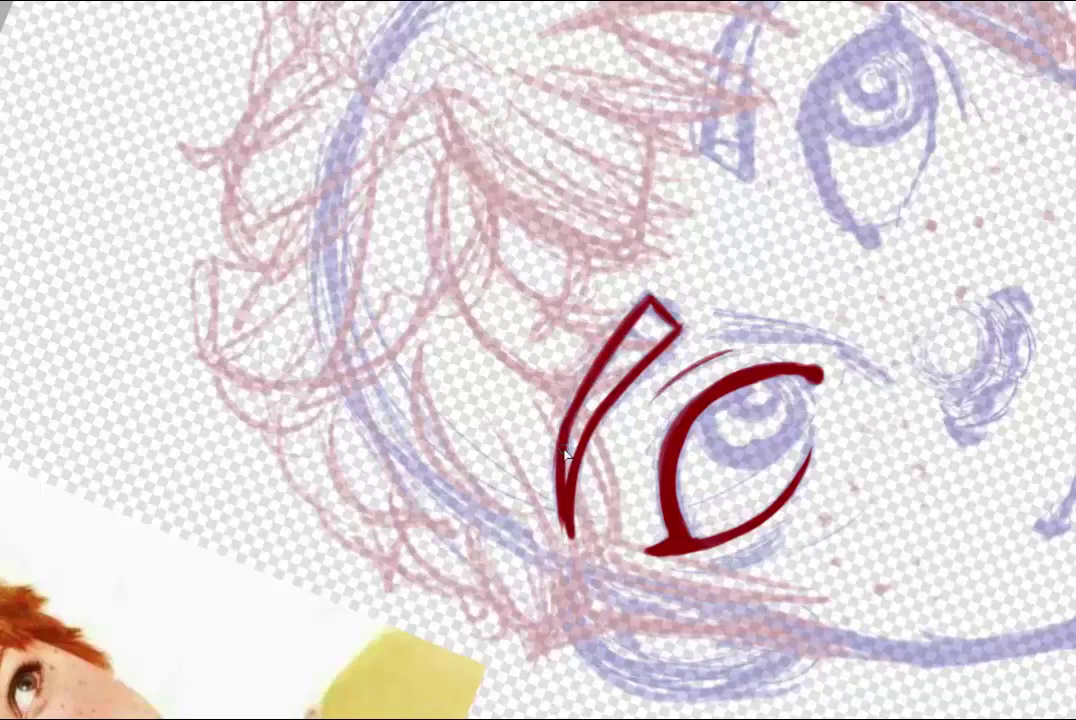
- Select the inked left eye and eyebrow, and place a mirrored copy over the right eye sketch
{"action": "scroll", "coordinate": [739, 348], "scroll_direction": "up", "scroll_amount": 3}
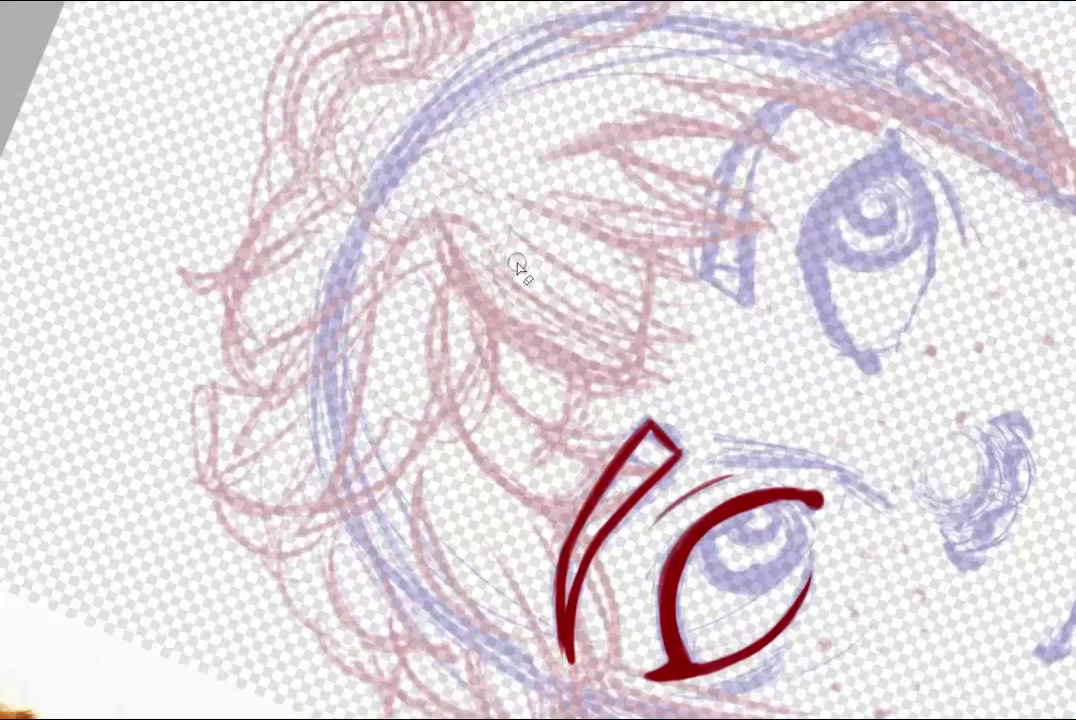
{"action": "scroll", "coordinate": [517, 265], "scroll_direction": "down", "scroll_amount": 3}
{"action": "mouse_move", "coordinate": [720, 257]}
{"action": "left_mouse_down"}
{"action": "mouse_move", "coordinate": [523, 360]}
{"action": "mouse_move", "coordinate": [720, 257]}
{"action": "left_mouse_up"}
{"action": "left_click", "coordinate": [130, 2]}
{"action": "left_click", "coordinate": [110, 68]}
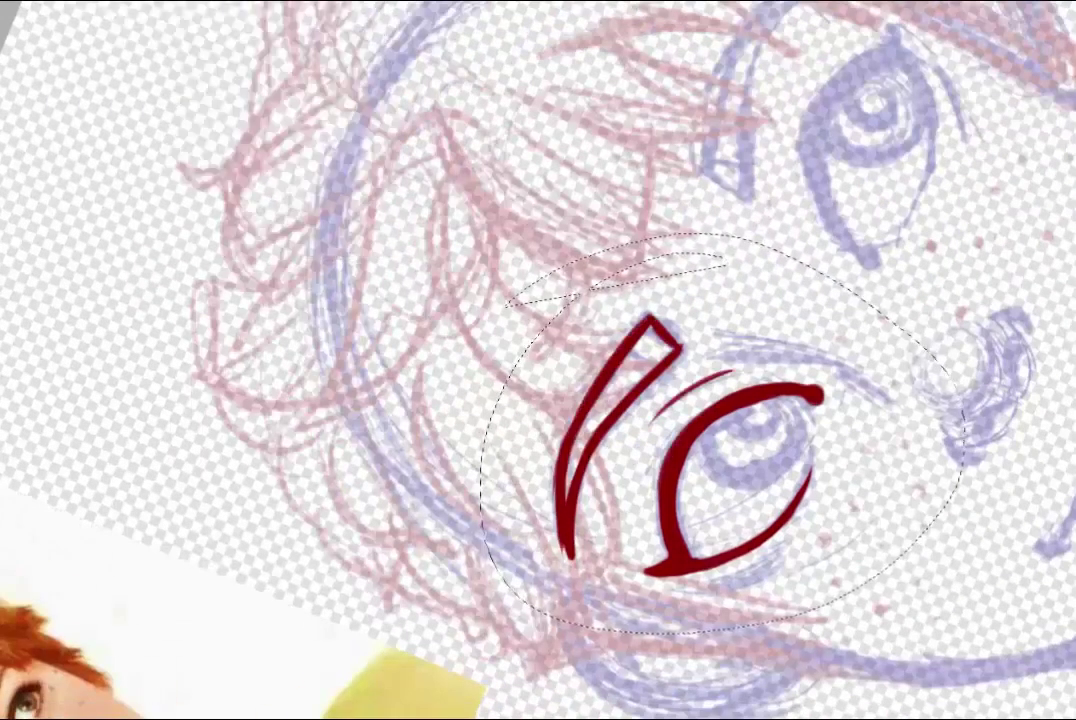
{"action": "key", "text": "ctrl+v"}
{"action": "left_click_drag", "start_coordinate": [822, 450], "coordinate": [937, 140]}
{"action": "key", "text": "ctrl+d"}
- Set the stroke stabilizer to S-5 and ink the outer iris curve in the right eye
{"action": "key", "text": "Home"}
{"action": "scroll", "coordinate": [780, 345], "scroll_direction": "down", "scroll_amount": 5}
{"action": "left_click_drag", "start_coordinate": [785, 342], "coordinate": [799, 423]}
{"action": "key", "text": "ctrl+z"}
{"action": "left_click", "coordinate": [740, 2]}
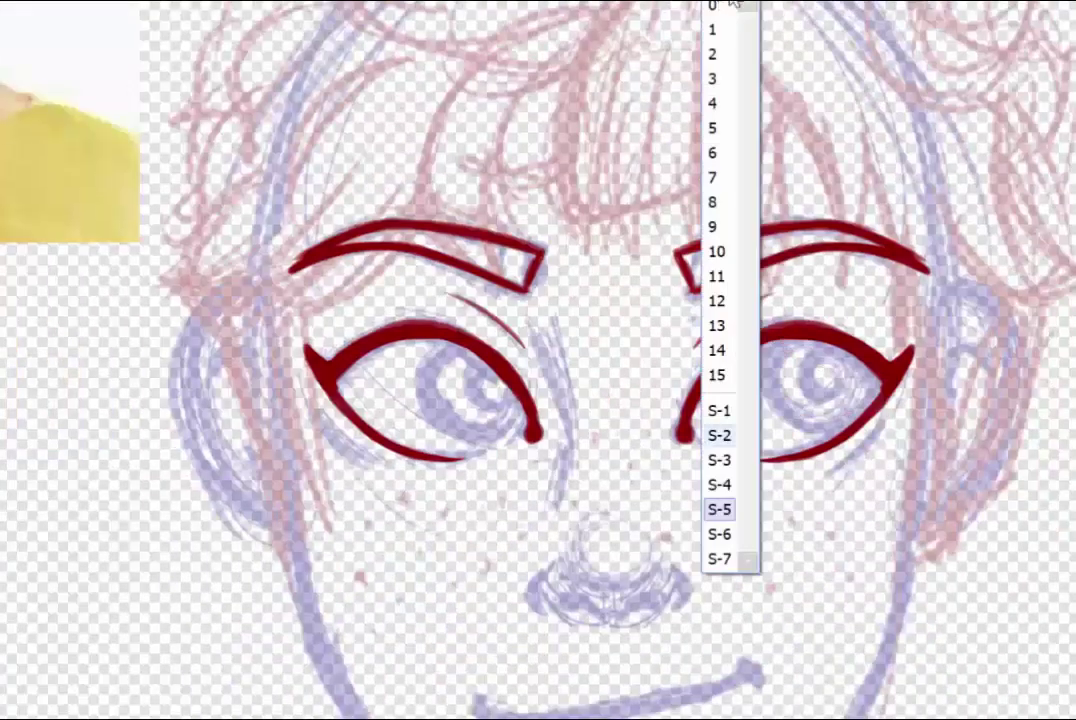
{"action": "left_click", "coordinate": [720, 509]}
{"action": "mouse_move", "coordinate": [785, 342]}
{"action": "left_mouse_down"}
{"action": "mouse_move", "coordinate": [813, 428]}
{"action": "mouse_move", "coordinate": [835, 432]}
{"action": "left_mouse_up"}
{"action": "key", "text": "ctrl+z"}
{"action": "mouse_move", "coordinate": [776, 394]}
{"action": "left_mouse_down"}
{"action": "mouse_move", "coordinate": [832, 407]}
{"action": "mouse_move", "coordinate": [872, 384]}
{"action": "left_mouse_up"}
{"action": "key", "text": "ctrl+z"}
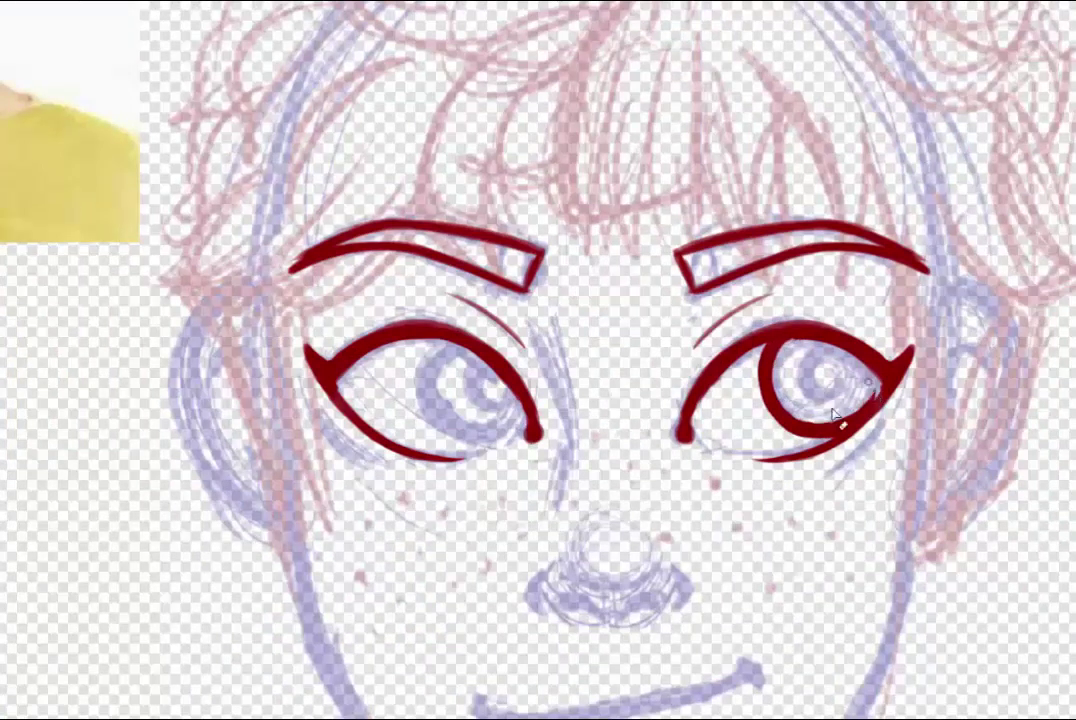
- Ink the curved pupil outline inside the right iris
{"action": "mouse_move", "coordinate": [832, 424]}
{"action": "left_mouse_down"}
{"action": "mouse_move", "coordinate": [868, 395]}
{"action": "mouse_move", "coordinate": [804, 427]}
{"action": "mouse_move", "coordinate": [772, 368]}
{"action": "mouse_move", "coordinate": [828, 391]}
{"action": "mouse_move", "coordinate": [856, 380]}
{"action": "left_mouse_up"}
{"action": "key", "text": "ctrl+z"}
{"action": "key", "text": "ctrl+z"}
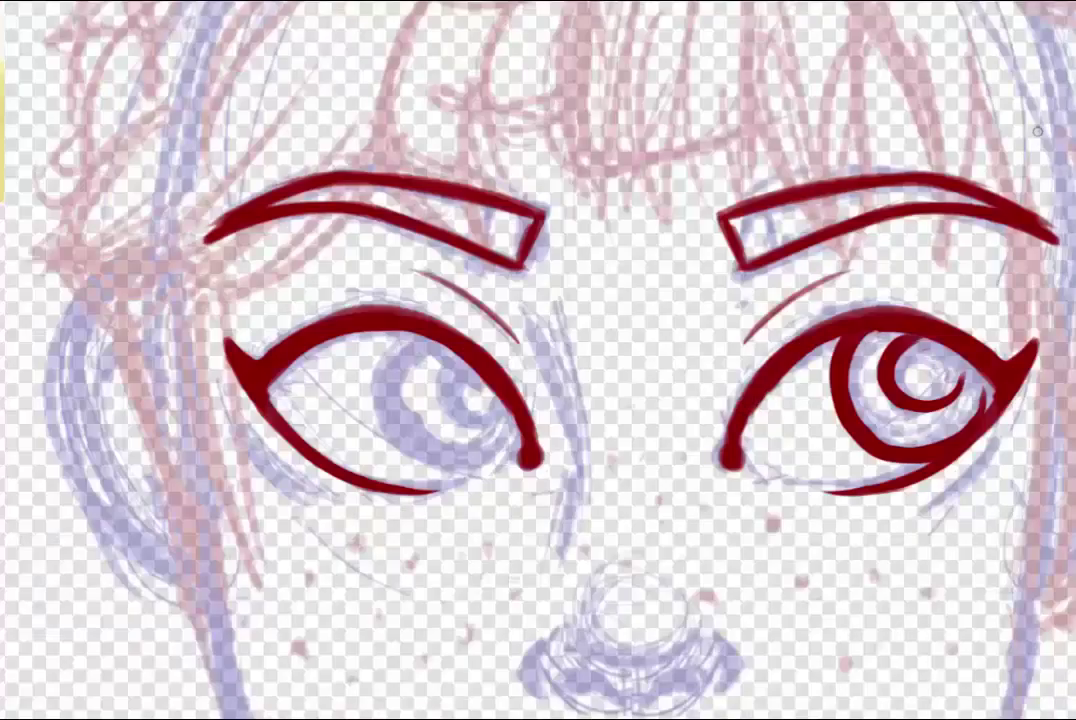
- Ink the iris and pupil curves in the left eye and erase the excess line
{"action": "mouse_move", "coordinate": [406, 346]}
{"action": "left_mouse_down"}
{"action": "mouse_move", "coordinate": [402, 415]}
{"action": "mouse_move", "coordinate": [440, 453]}
{"action": "mouse_move", "coordinate": [507, 432]}
{"action": "mouse_move", "coordinate": [398, 418]}
{"action": "mouse_move", "coordinate": [504, 448]}
{"action": "left_mouse_up"}
{"action": "left_click_drag", "start_coordinate": [402, 436], "coordinate": [515, 424]}
{"action": "key", "text": "e"}
{"action": "mouse_move", "coordinate": [470, 474]}
{"action": "left_mouse_down"}
{"action": "mouse_move", "coordinate": [519, 420]}
{"action": "mouse_move", "coordinate": [445, 408]}
{"action": "left_mouse_up"}
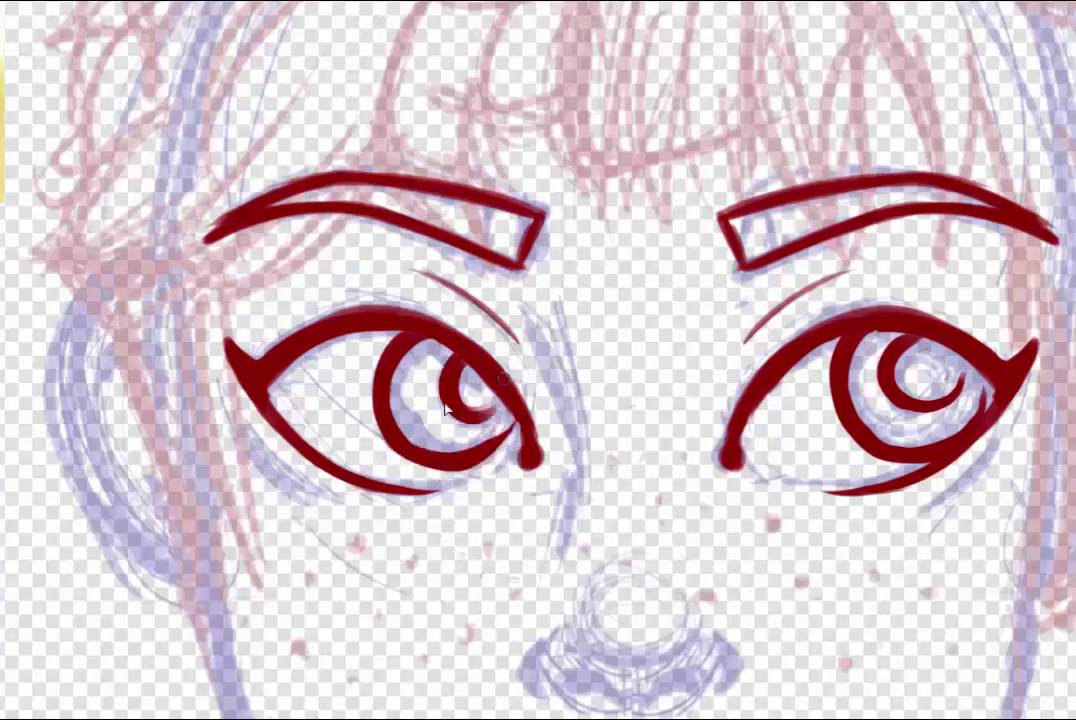
- Thicken and reshape the pupil curves in both eyes, cleaning their edges with the eraser
{"action": "left_click_drag", "start_coordinate": [912, 346], "coordinate": [960, 388]}
{"action": "mouse_move", "coordinate": [452, 352]}
{"action": "left_mouse_down"}
{"action": "mouse_move", "coordinate": [497, 414]}
{"action": "mouse_move", "coordinate": [473, 427]}
{"action": "mouse_move", "coordinate": [503, 408]}
{"action": "left_mouse_up"}
{"action": "key", "text": "e"}
{"action": "mouse_move", "coordinate": [902, 408]}
{"action": "left_mouse_down"}
{"action": "mouse_move", "coordinate": [873, 375]}
{"action": "mouse_move", "coordinate": [918, 347]}
{"action": "left_mouse_up"}
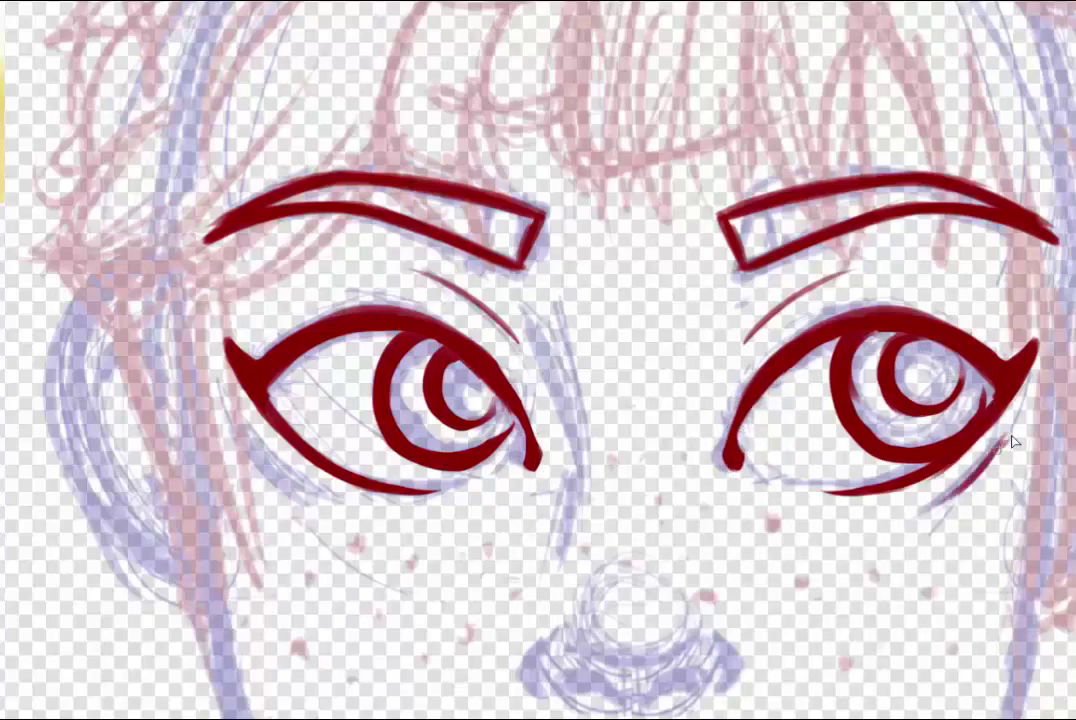
- Ink short crease lines under the eyes and beside the nose bridge
{"action": "left_click_drag", "start_coordinate": [999, 449], "coordinate": [936, 505]}
{"action": "left_click_drag", "start_coordinate": [740, 385], "coordinate": [770, 326]}
- Trace the nose tip circle, both nostrils and the nose's underside over the reference photo
{"action": "key", "text": "ctrl+minus"}
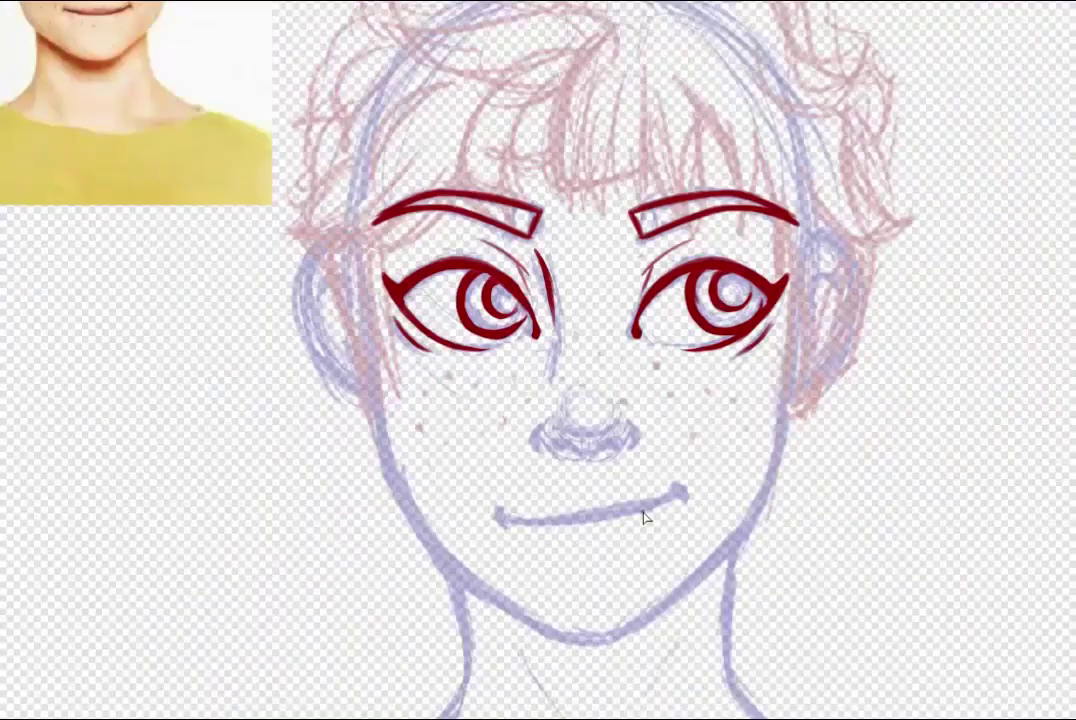
{"action": "scroll", "coordinate": [98, 20], "scroll_direction": "up", "scroll_amount": 5}
{"action": "mouse_move", "coordinate": [328, 264]}
{"action": "left_mouse_down"}
{"action": "mouse_move", "coordinate": [346, 320]}
{"action": "mouse_move", "coordinate": [332, 325]}
{"action": "left_mouse_up"}
{"action": "left_click_drag", "start_coordinate": [283, 334], "coordinate": [307, 346]}
{"action": "left_click_drag", "start_coordinate": [338, 346], "coordinate": [364, 333]}
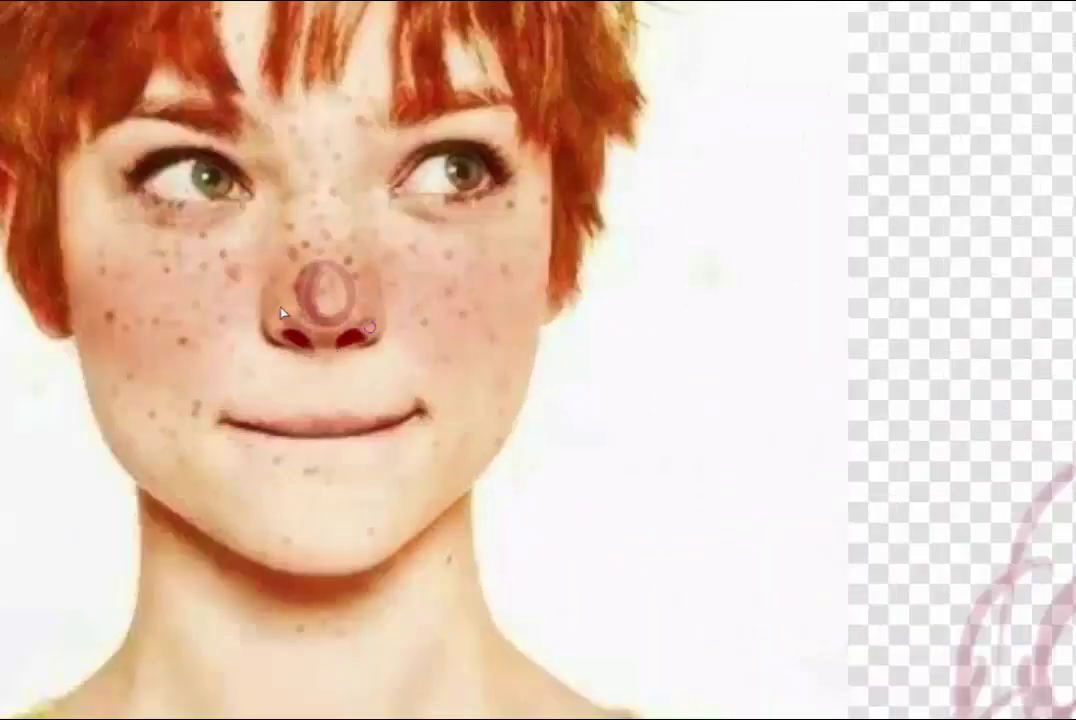
{"action": "left_click_drag", "start_coordinate": [290, 330], "coordinate": [353, 353]}
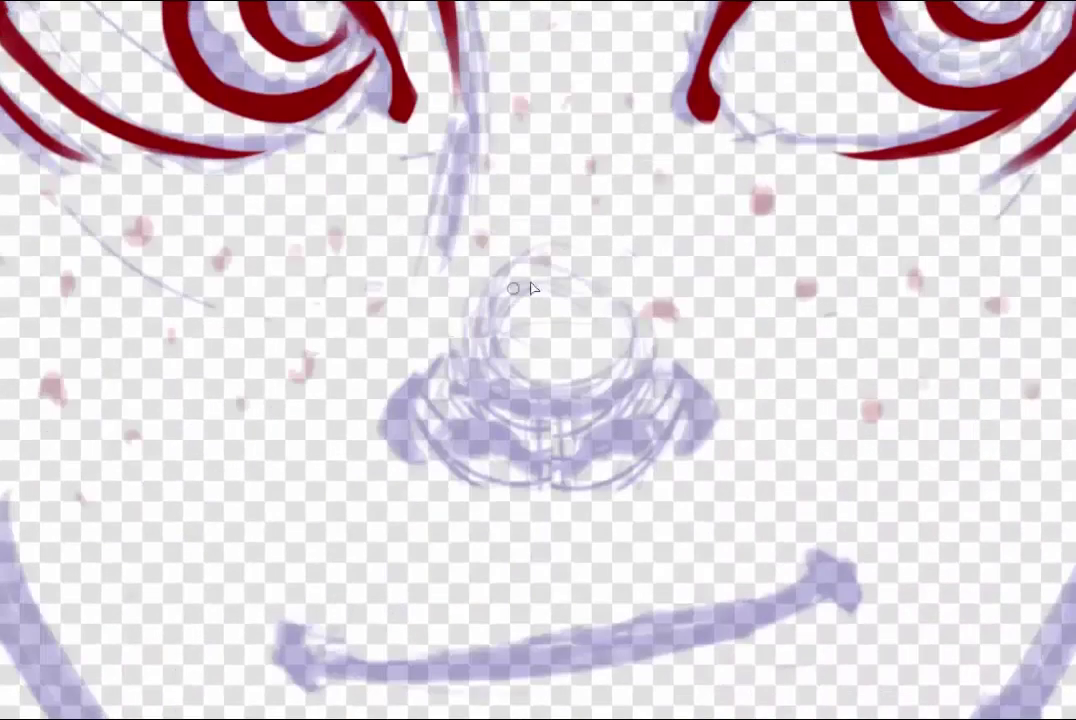
- Ink both nostrils in dark red and draw a light guide circle for the nose tip
{"action": "left_click_drag", "start_coordinate": [462, 440], "coordinate": [522, 465]}
{"action": "left_click_drag", "start_coordinate": [629, 453], "coordinate": [584, 466]}
{"action": "left_click_drag", "start_coordinate": [548, 263], "coordinate": [477, 391]}
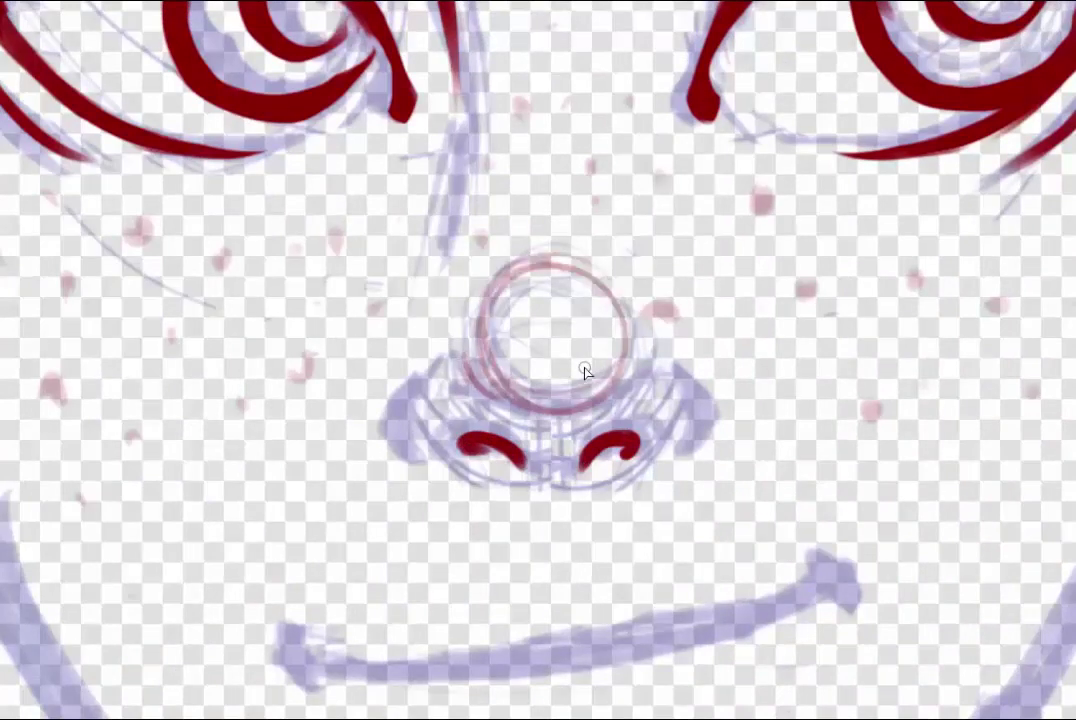
- Ink the outer curves of both nose wings and redraw the nostrils as longer hooked strokes tapering inward
{"action": "mouse_move", "coordinate": [418, 365]}
{"action": "left_mouse_down"}
{"action": "mouse_move", "coordinate": [412, 454]}
{"action": "mouse_move", "coordinate": [430, 464]}
{"action": "mouse_move", "coordinate": [394, 422]}
{"action": "left_mouse_up"}
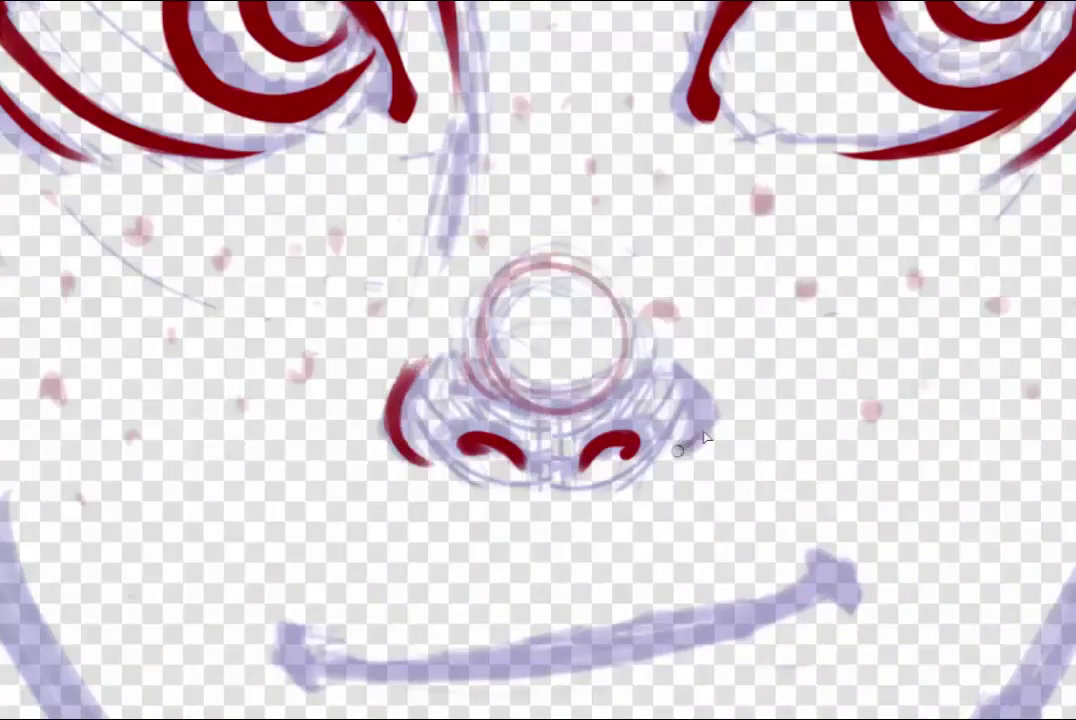
{"action": "left_click_drag", "start_coordinate": [682, 456], "coordinate": [691, 366]}
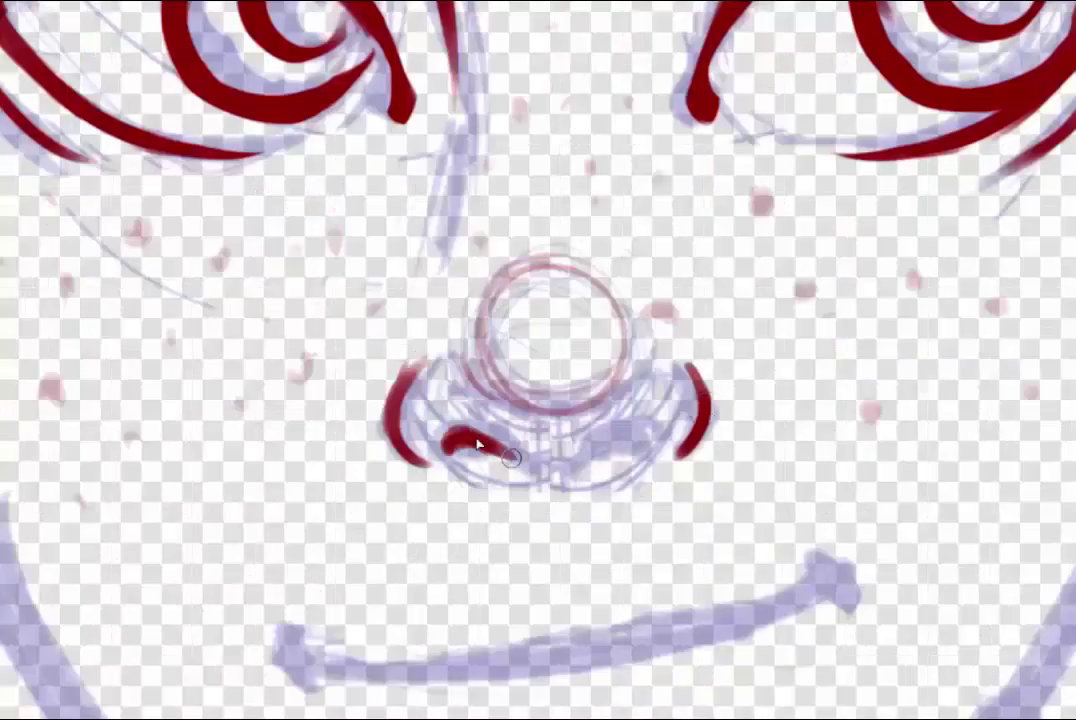
{"action": "left_click_drag", "start_coordinate": [478, 444], "coordinate": [525, 455]}
{"action": "left_click_drag", "start_coordinate": [576, 452], "coordinate": [657, 449]}
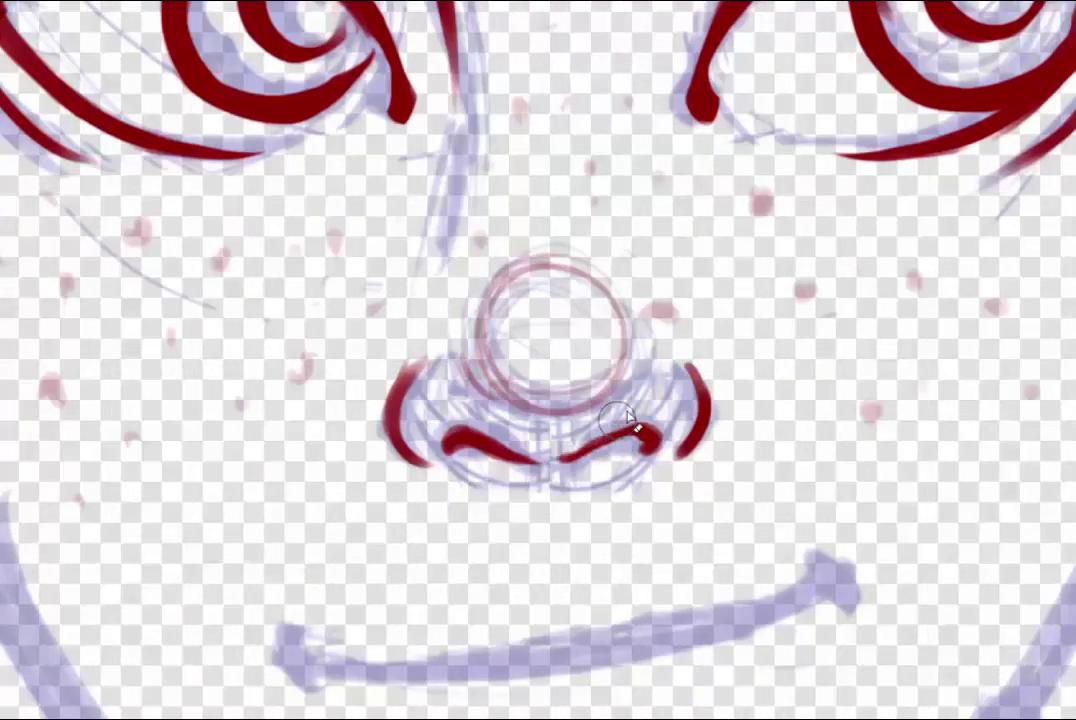
- Rework the nostrils into one continuous curve across the nose base and draw a thin arc beneath the nose
{"action": "key", "text": "ctrl+z"}
{"action": "mouse_move", "coordinate": [566, 468]}
{"action": "left_mouse_down"}
{"action": "mouse_move", "coordinate": [468, 476]}
{"action": "mouse_move", "coordinate": [638, 445]}
{"action": "mouse_move", "coordinate": [626, 449]}
{"action": "left_mouse_up"}
{"action": "key", "text": "ctrl+c"}
{"action": "key", "text": "ctrl+v"}
{"action": "key", "text": "ctrl+d"}
{"action": "left_click_drag", "start_coordinate": [415, 468], "coordinate": [580, 519]}
{"action": "left_click_drag", "start_coordinate": [525, 461], "coordinate": [592, 457]}
{"action": "left_click_drag", "start_coordinate": [408, 467], "coordinate": [676, 471]}
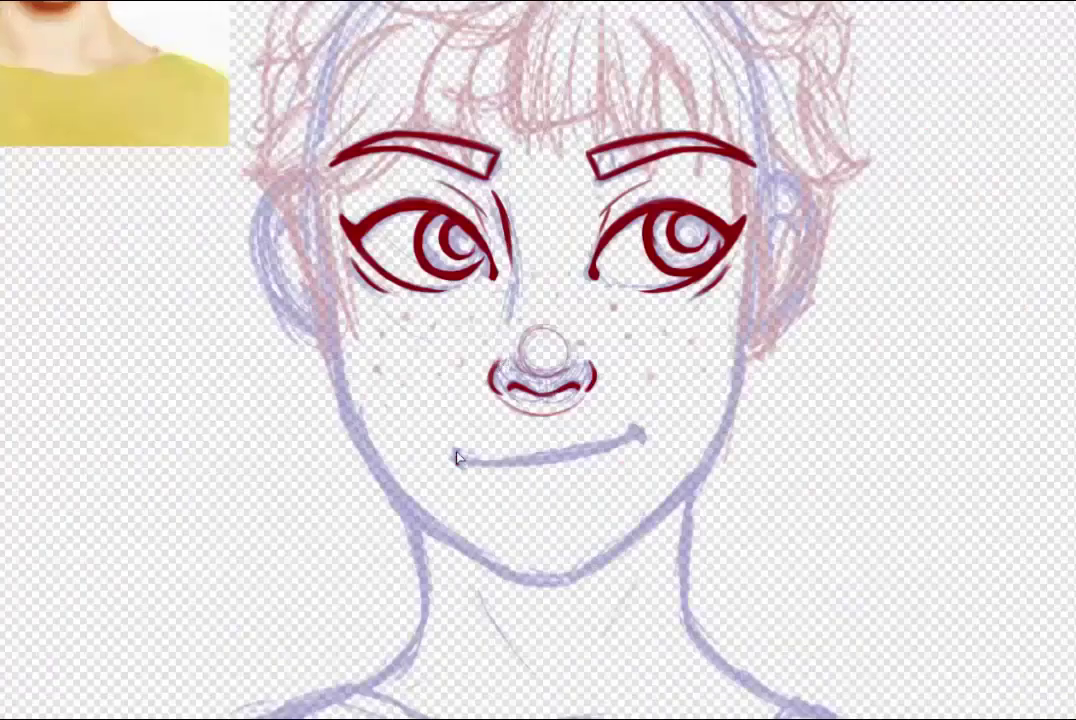
- Ink the slanted smiling mouth in dark red with hooked corners, a fuller upper lip and short ticks under the lower lip
{"action": "left_click_drag", "start_coordinate": [456, 458], "coordinate": [642, 438]}
{"action": "key", "text": "ctrl+z"}
{"action": "left_click_drag", "start_coordinate": [456, 458], "coordinate": [640, 436]}
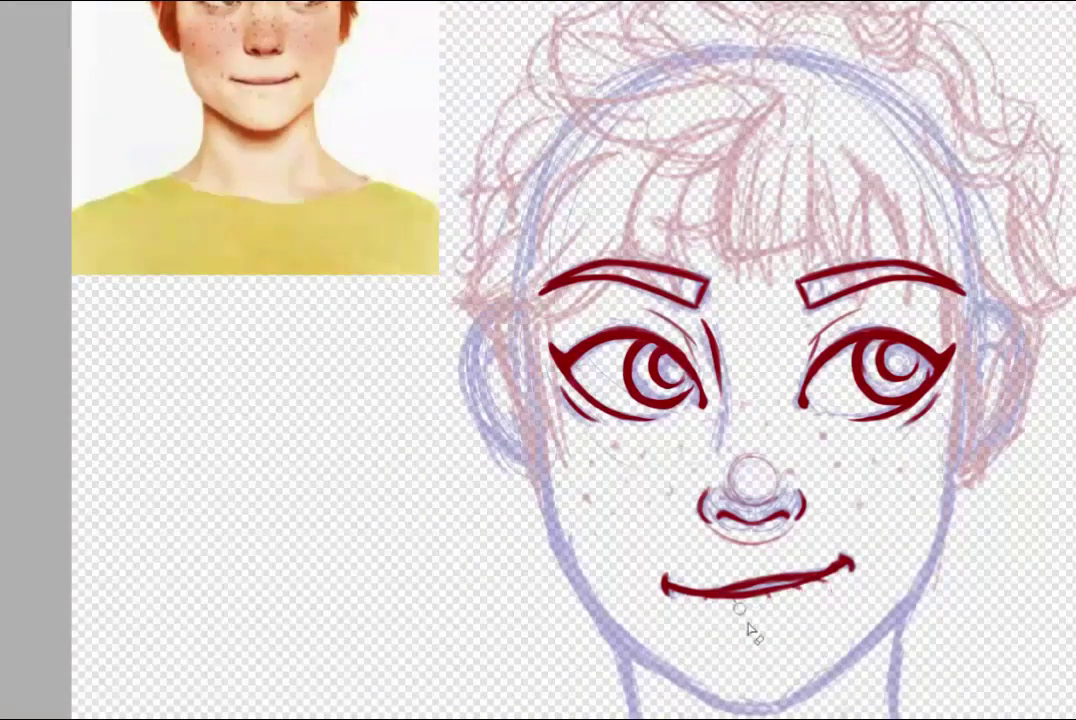
{"action": "left_click_drag", "start_coordinate": [740, 595], "coordinate": [747, 602]}
{"action": "key", "text": "ctrl+minus"}
{"action": "key", "text": "ctrl+minus"}
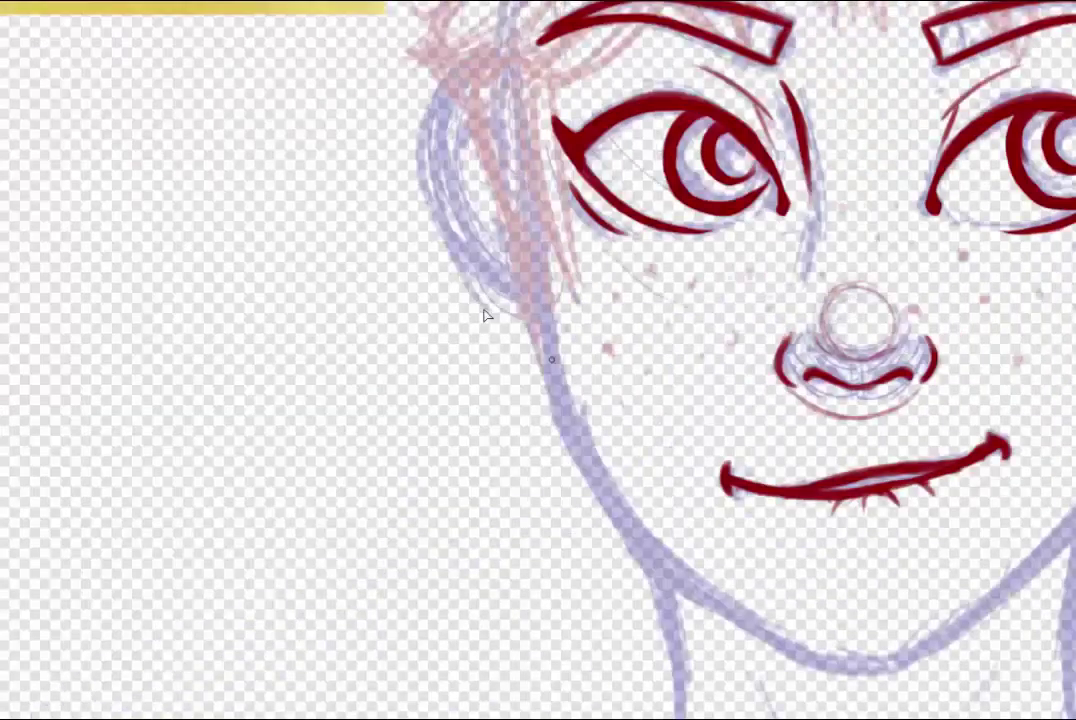
- Ink the left side of the face from beside the ear down along the jaw and around the chin
{"action": "mouse_move", "coordinate": [535, 263]}
{"action": "left_mouse_down"}
{"action": "mouse_move", "coordinate": [558, 363]}
{"action": "mouse_move", "coordinate": [650, 447]}
{"action": "left_mouse_up"}
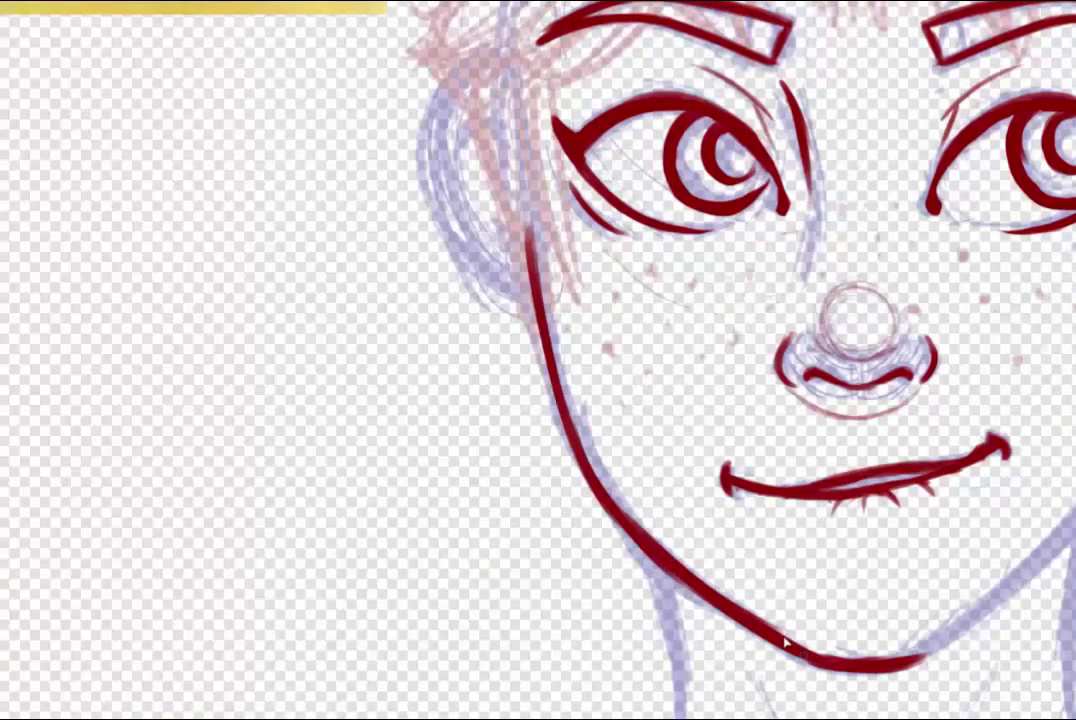
{"action": "mouse_move", "coordinate": [786, 643]}
{"action": "left_mouse_down"}
{"action": "mouse_move", "coordinate": [932, 657]}
{"action": "mouse_move", "coordinate": [884, 679]}
{"action": "left_mouse_up"}
{"action": "key", "text": "ctrl+minus"}
{"action": "key", "text": "ctrl+minus"}
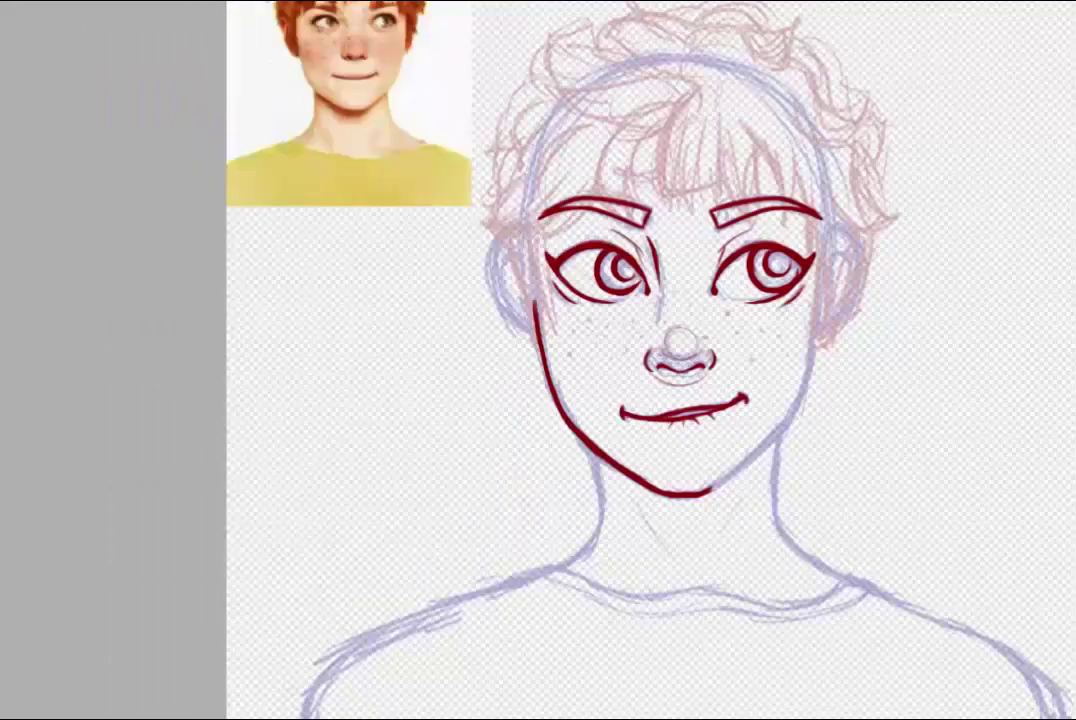
- Complete the jawline on the right side of the face and round off the joined chin with the eraser
{"action": "key", "text": "ctrl+j"}
{"action": "left_click_drag", "start_coordinate": [738, 440], "coordinate": [845, 436]}
{"action": "scroll", "coordinate": [690, 490], "scroll_direction": "up", "scroll_amount": 4}
{"action": "key", "text": "e"}
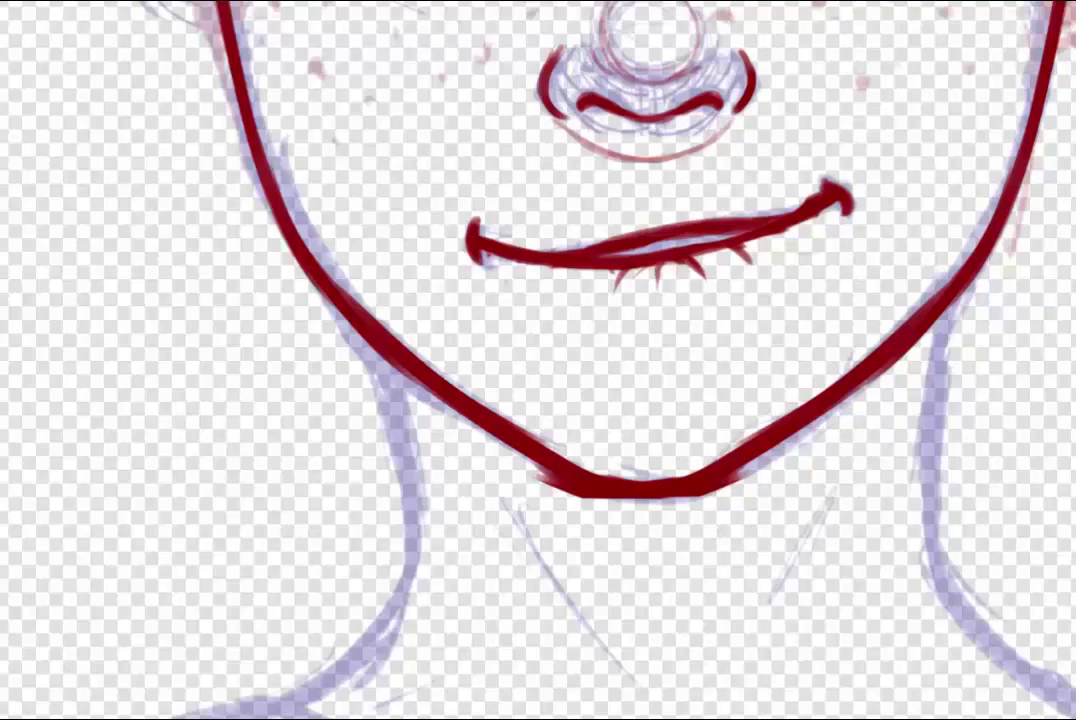
{"action": "left_click_drag", "start_coordinate": [535, 484], "coordinate": [612, 503]}
{"action": "left_click_drag", "start_coordinate": [697, 503], "coordinate": [756, 477]}
{"action": "left_click_drag", "start_coordinate": [664, 505], "coordinate": [752, 474]}
{"action": "key", "text": "ctrl+minus"}
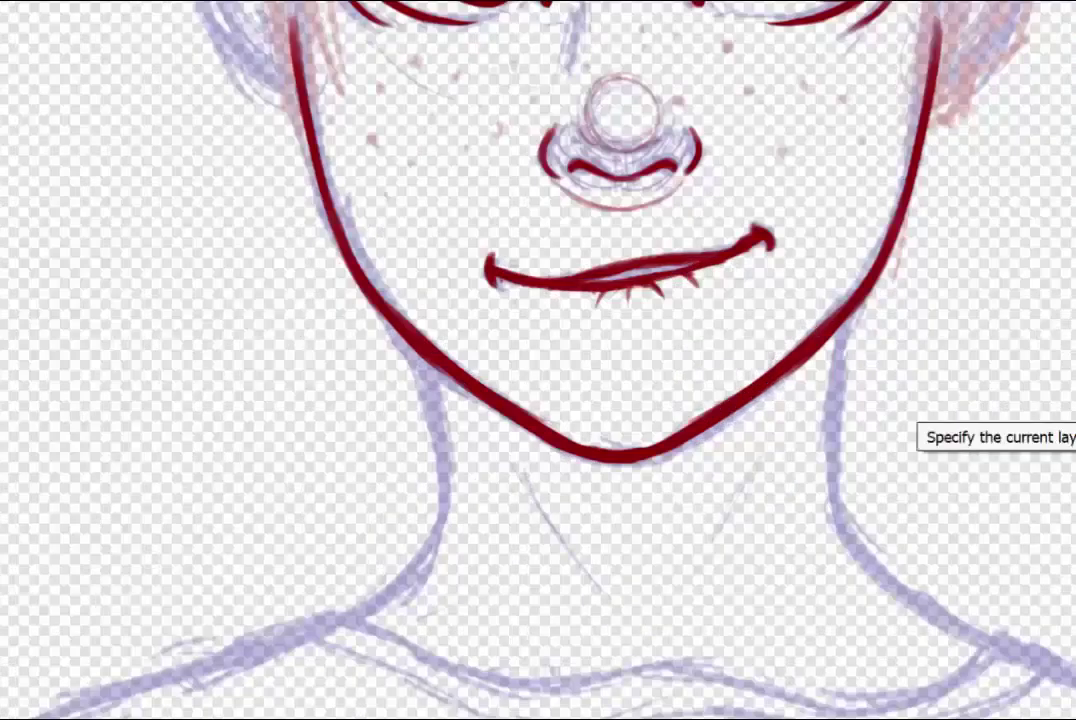
- Ink both sides of the neck from the jaw down to the shirt collar
{"action": "mouse_move", "coordinate": [415, 350]}
{"action": "left_mouse_down"}
{"action": "mouse_move", "coordinate": [440, 541]}
{"action": "mouse_move", "coordinate": [405, 605]}
{"action": "left_mouse_up"}
{"action": "left_click_drag", "start_coordinate": [832, 485], "coordinate": [849, 314]}
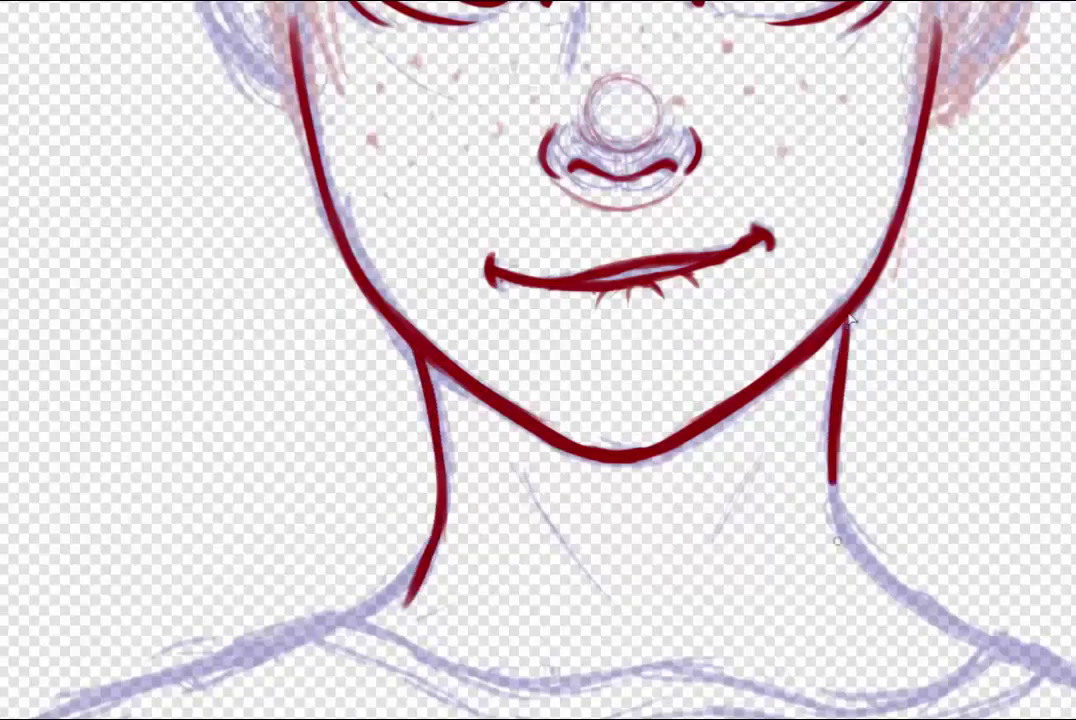
{"action": "left_click_drag", "start_coordinate": [408, 606], "coordinate": [345, 622]}
{"action": "scroll", "coordinate": [627, 430], "scroll_direction": "right", "scroll_amount": 5}
{"action": "left_click_drag", "start_coordinate": [602, 385], "coordinate": [749, 475]}
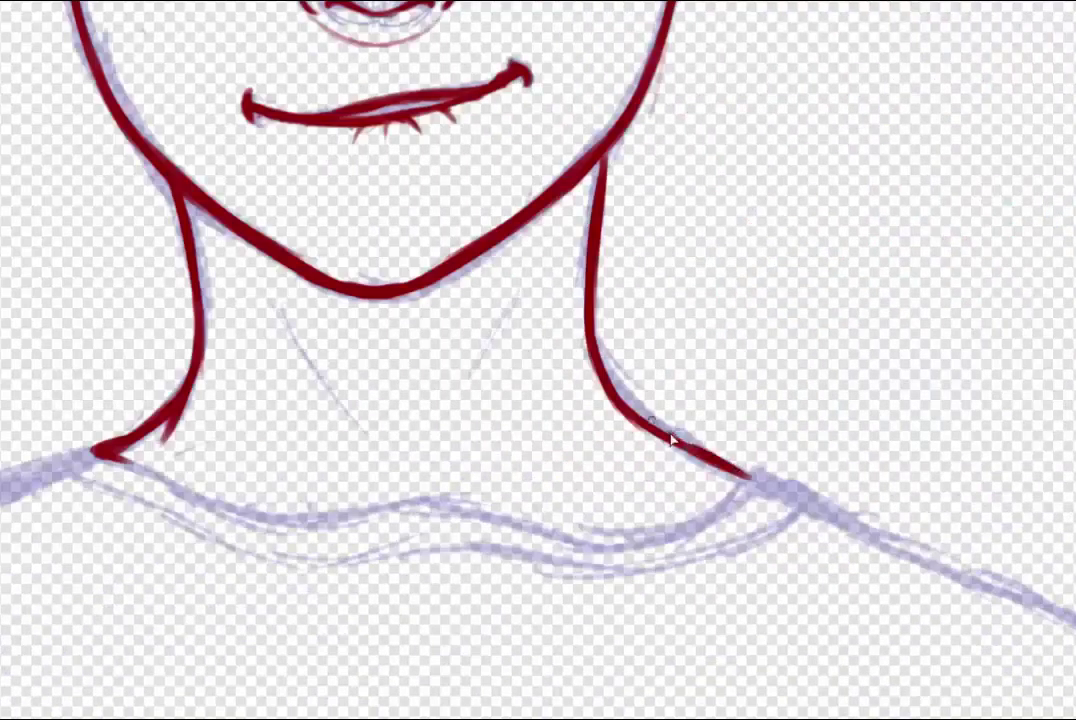
{"action": "key", "text": "ctrl+z"}
{"action": "left_click_drag", "start_coordinate": [640, 420], "coordinate": [748, 477]}
- Ink the collar's right end and its inner neckline edge across the base of the neck
{"action": "mouse_move", "coordinate": [745, 480]}
{"action": "left_mouse_down"}
{"action": "mouse_move", "coordinate": [694, 513]}
{"action": "mouse_move", "coordinate": [816, 499]}
{"action": "left_mouse_up"}
{"action": "left_click_drag", "start_coordinate": [816, 499], "coordinate": [748, 545]}
{"action": "scroll", "coordinate": [748, 545], "scroll_direction": "left", "scroll_amount": 2}
{"action": "scroll", "coordinate": [538, 360], "scroll_direction": "left", "scroll_amount": 1}
{"action": "mouse_move", "coordinate": [322, 452]}
{"action": "left_mouse_down"}
{"action": "mouse_move", "coordinate": [622, 496]}
{"action": "mouse_move", "coordinate": [935, 506]}
{"action": "left_mouse_up"}
{"action": "scroll", "coordinate": [538, 360], "scroll_direction": "down", "scroll_amount": 4}
{"action": "scroll", "coordinate": [538, 360], "scroll_direction": "up", "scroll_amount": 3}
{"action": "scroll", "coordinate": [538, 360], "scroll_direction": "up", "scroll_amount": 3}
{"action": "mouse_move", "coordinate": [679, 315]}
{"action": "left_mouse_down"}
{"action": "mouse_move", "coordinate": [316, 318]}
{"action": "mouse_move", "coordinate": [268, 298]}
{"action": "left_mouse_up"}
{"action": "scroll", "coordinate": [538, 360], "scroll_direction": "right", "scroll_amount": 5}
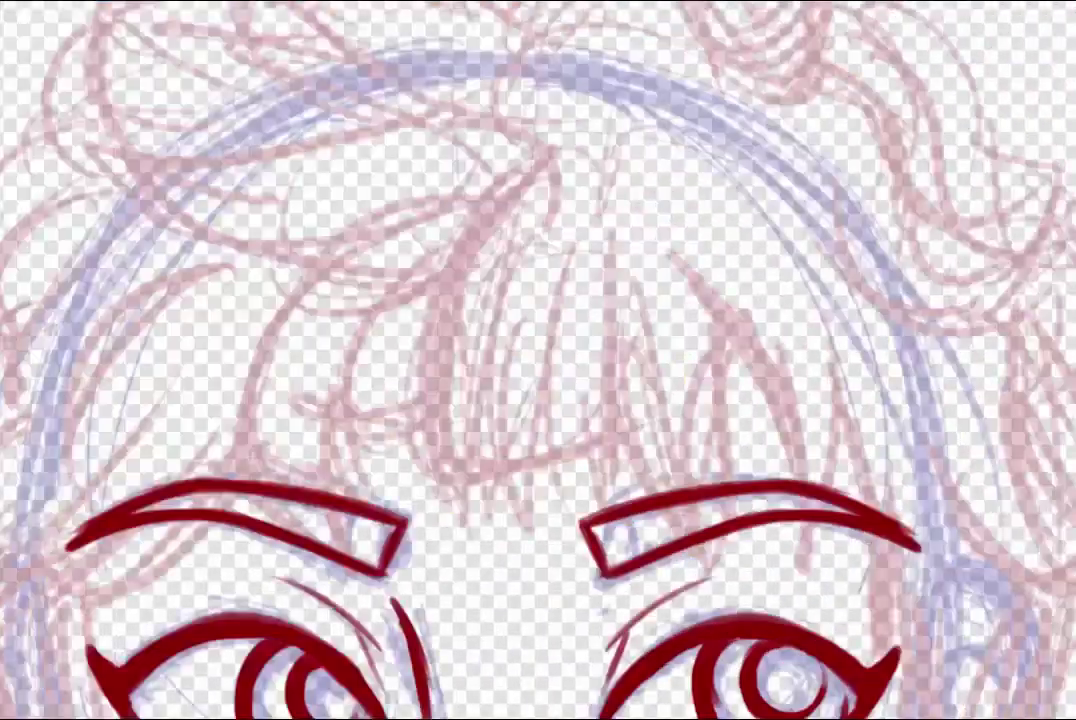
- Ink the collar's closed right end and its wavy outer edge following the neckline
{"action": "scroll", "coordinate": [538, 360], "scroll_direction": "up", "scroll_amount": 3}
{"action": "left_click_drag", "start_coordinate": [472, 360], "coordinate": [397, 378]}
{"action": "left_click_drag", "start_coordinate": [397, 378], "coordinate": [572, 445]}
{"action": "left_click_drag", "start_coordinate": [500, 427], "coordinate": [697, 497]}
{"action": "left_click_drag", "start_coordinate": [693, 73], "coordinate": [780, 30]}
{"action": "left_click_drag", "start_coordinate": [780, 30], "coordinate": [717, 196]}
{"action": "mouse_move", "coordinate": [772, 106]}
{"action": "left_mouse_down"}
{"action": "mouse_move", "coordinate": [500, 379]}
{"action": "mouse_move", "coordinate": [468, 390]}
{"action": "left_mouse_up"}
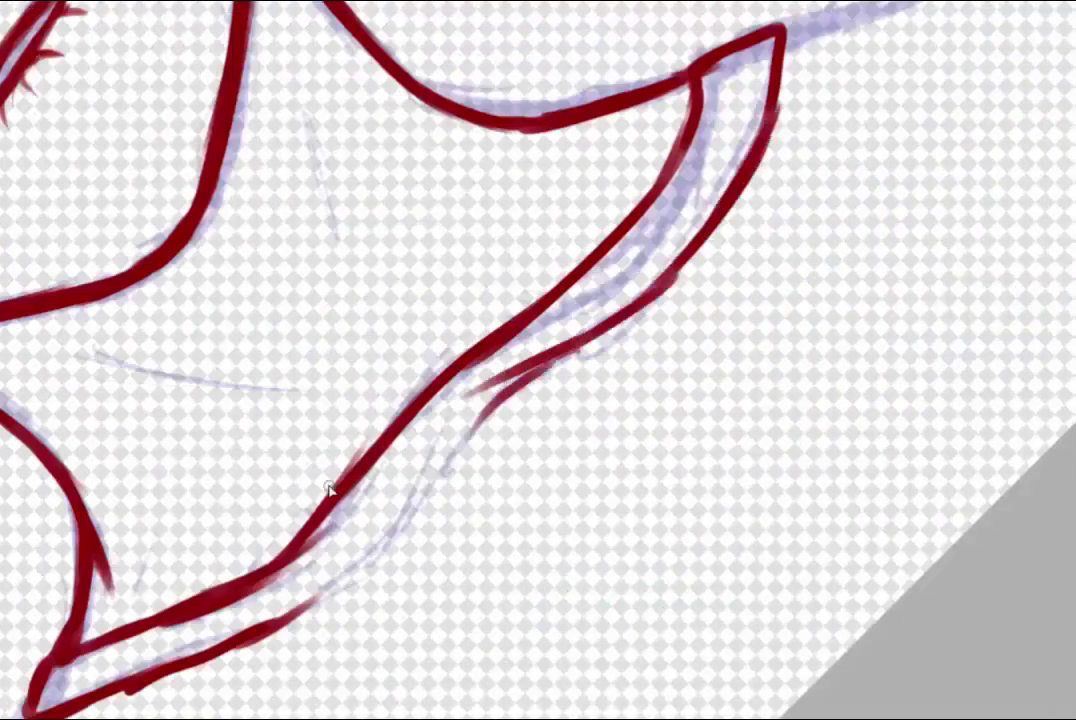
{"action": "mouse_move", "coordinate": [690, 268]}
{"action": "left_mouse_down"}
{"action": "mouse_move", "coordinate": [566, 358]}
{"action": "mouse_move", "coordinate": [277, 624]}
{"action": "left_mouse_up"}
- Thin and smooth the collar's edge lines with the eraser, removing stray overlapping strokes
{"action": "key", "text": "e"}
{"action": "left_click_drag", "start_coordinate": [781, 103], "coordinate": [680, 290]}
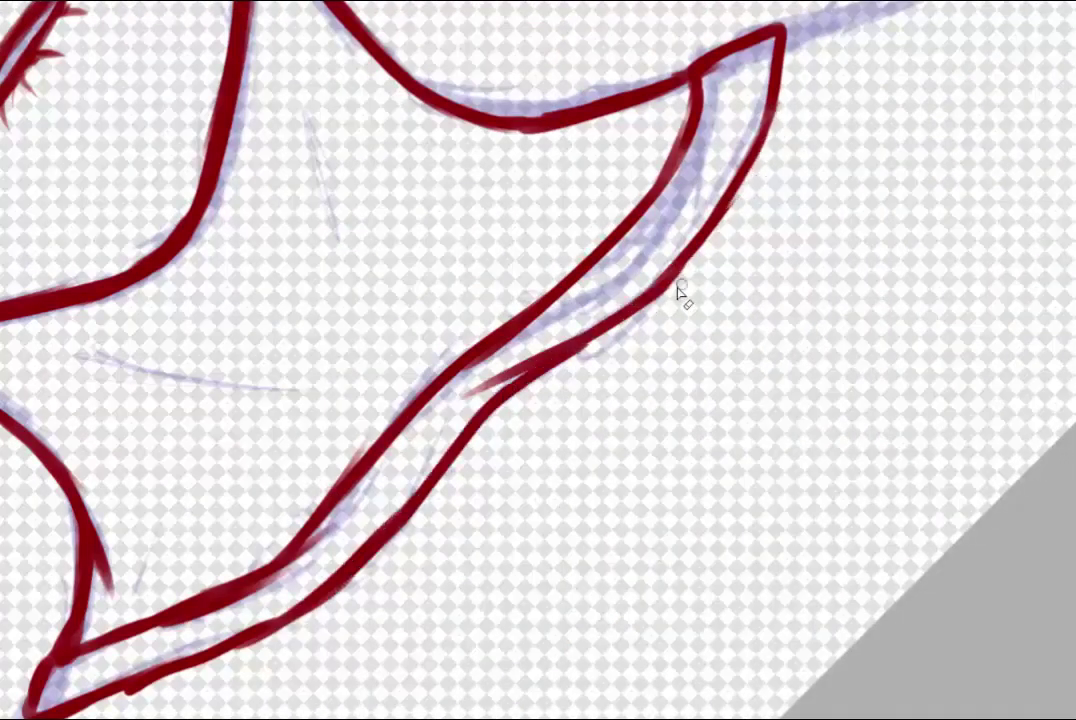
{"action": "left_click_drag", "start_coordinate": [468, 388], "coordinate": [612, 314]}
{"action": "left_click_drag", "start_coordinate": [619, 338], "coordinate": [507, 410]}
{"action": "scroll", "coordinate": [507, 409], "scroll_direction": "left", "scroll_amount": 5}
{"action": "mouse_move", "coordinate": [744, 506]}
{"action": "left_mouse_down"}
{"action": "mouse_move", "coordinate": [560, 630]}
{"action": "mouse_move", "coordinate": [583, 574]}
{"action": "mouse_move", "coordinate": [758, 480]}
{"action": "left_mouse_up"}
{"action": "scroll", "coordinate": [560, 630], "scroll_direction": "down", "scroll_amount": 1}
{"action": "left_click_drag", "start_coordinate": [643, 535], "coordinate": [790, 446]}
{"action": "left_click_drag", "start_coordinate": [767, 350], "coordinate": [728, 400]}
{"action": "scroll", "coordinate": [637, 673], "scroll_direction": "left", "scroll_amount": 1}
{"action": "mouse_move", "coordinate": [458, 563]}
{"action": "left_mouse_down"}
{"action": "mouse_move", "coordinate": [431, 622]}
{"action": "mouse_move", "coordinate": [480, 568]}
{"action": "left_mouse_up"}
- Refine the neckline's right end and thin the adjoining line between neck and shoulder
{"action": "scroll", "coordinate": [480, 568], "scroll_direction": "right", "scroll_amount": 4}
{"action": "scroll", "coordinate": [578, 452], "scroll_direction": "up", "scroll_amount": 2}
{"action": "left_click_drag", "start_coordinate": [772, 250], "coordinate": [700, 330]}
{"action": "mouse_move", "coordinate": [733, 290]}
{"action": "left_mouse_down"}
{"action": "mouse_move", "coordinate": [770, 222]}
{"action": "mouse_move", "coordinate": [712, 322]}
{"action": "left_mouse_up"}
{"action": "left_click_drag", "start_coordinate": [770, 197], "coordinate": [625, 238]}
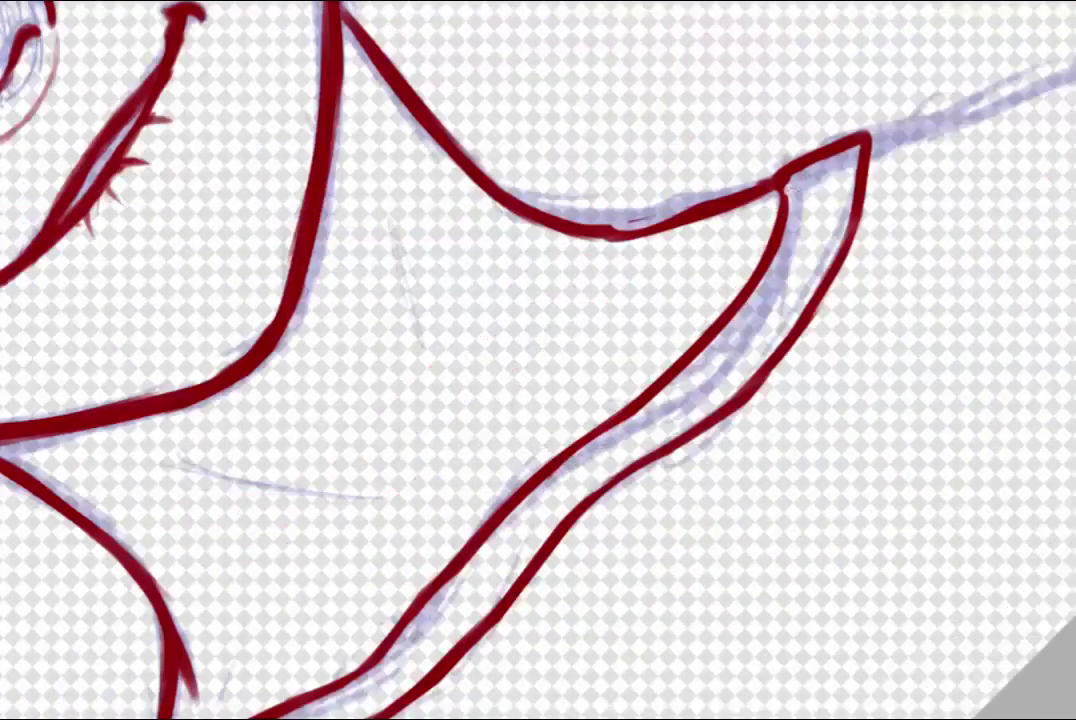
- Ink the left shoulder and upper arm as one curve from the collar to the canvas edge
{"action": "scroll", "coordinate": [538, 360], "scroll_direction": "left", "scroll_amount": 5}
{"action": "scroll", "coordinate": [1072, 533], "scroll_direction": "down", "scroll_amount": 7}
{"action": "left_click_drag", "start_coordinate": [598, 140], "coordinate": [405, 570]}
{"action": "scroll", "coordinate": [538, 360], "scroll_direction": "down", "scroll_amount": 3}
{"action": "left_click_drag", "start_coordinate": [452, 125], "coordinate": [360, 462]}
{"action": "left_click_drag", "start_coordinate": [378, 320], "coordinate": [465, 707]}
{"action": "left_click_drag", "start_coordinate": [388, 278], "coordinate": [466, 705]}
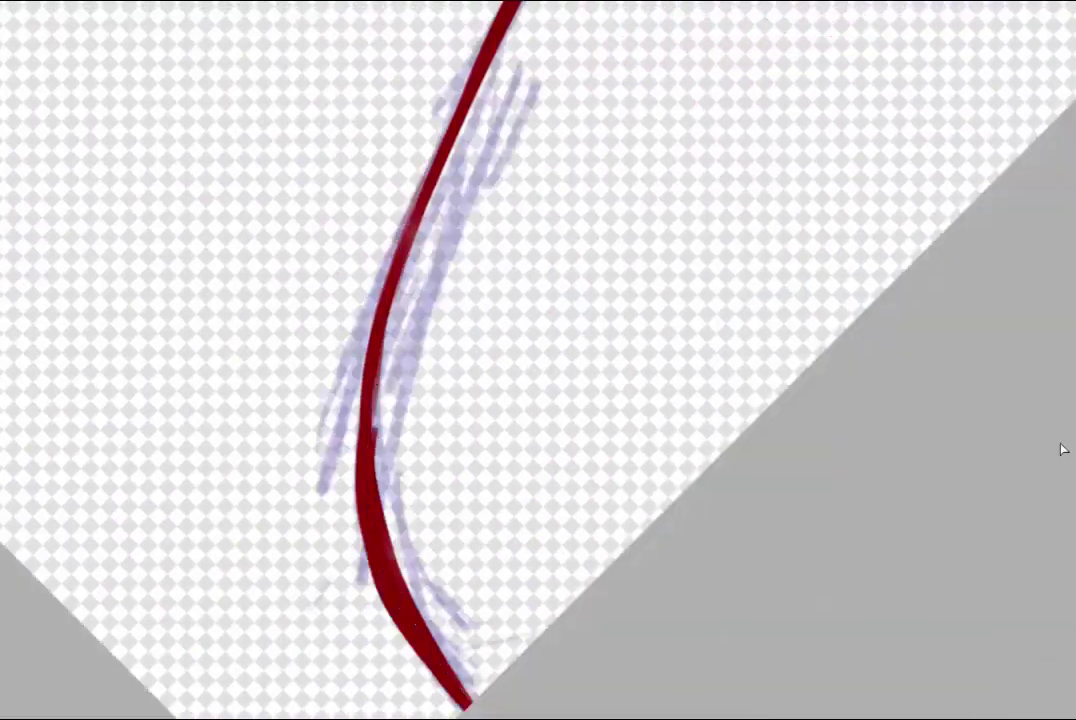
{"action": "scroll", "coordinate": [1063, 448], "scroll_direction": "down", "scroll_amount": 1}
{"action": "left_click_drag", "start_coordinate": [387, 252], "coordinate": [374, 383]}
{"action": "key", "text": "ctrl+z"}
{"action": "mouse_move", "coordinate": [440, 625]}
{"action": "left_mouse_down"}
{"action": "mouse_move", "coordinate": [353, 410]}
{"action": "mouse_move", "coordinate": [450, 630]}
{"action": "left_mouse_up"}
- Ink the right shoulder and upper arm from the collar to the canvas edge and tidy the line
{"action": "scroll", "coordinate": [799, 712], "scroll_direction": "right", "scroll_amount": 5}
{"action": "mouse_move", "coordinate": [800, 714]}
{"action": "left_mouse_down"}
{"action": "mouse_move", "coordinate": [889, 480]}
{"action": "mouse_move", "coordinate": [930, 137]}
{"action": "left_mouse_up"}
{"action": "left_click_drag", "start_coordinate": [478, 40], "coordinate": [376, 714]}
{"action": "scroll", "coordinate": [733, 303], "scroll_direction": "down", "scroll_amount": 3}
{"action": "left_click_drag", "start_coordinate": [368, 502], "coordinate": [427, 648]}
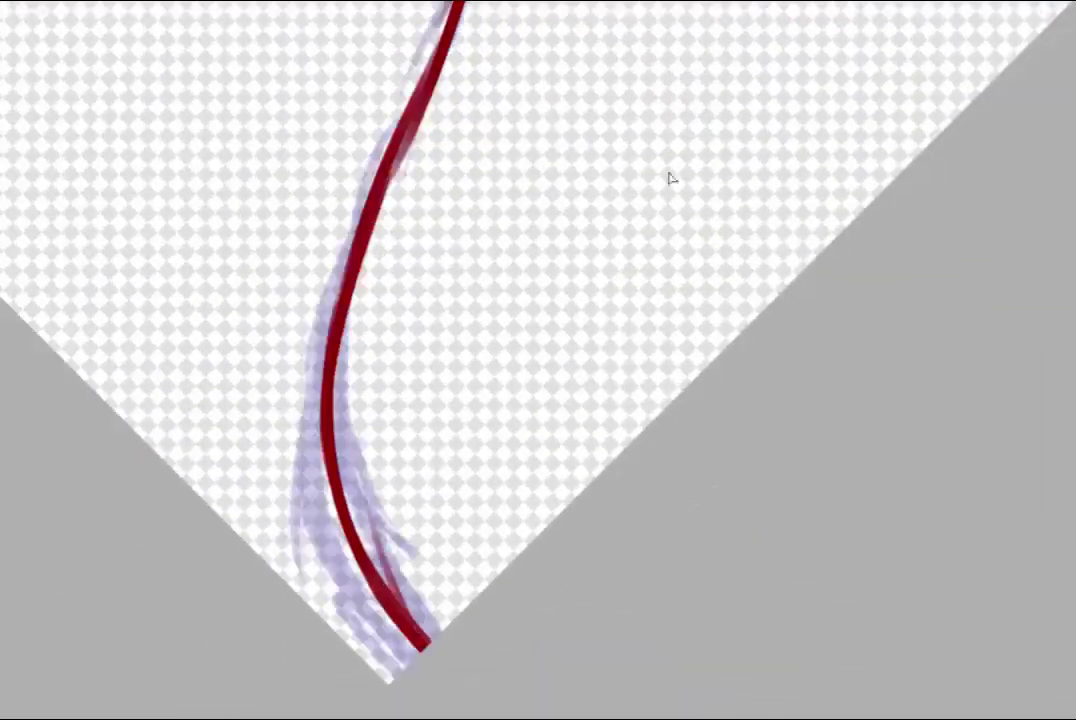
{"action": "scroll", "coordinate": [670, 178], "scroll_direction": "up", "scroll_amount": 9}
{"action": "left_click_drag", "start_coordinate": [402, 570], "coordinate": [455, 465]}
{"action": "left_click_drag", "start_coordinate": [476, 375], "coordinate": [388, 614]}
{"action": "left_click_drag", "start_coordinate": [392, 612], "coordinate": [418, 525]}
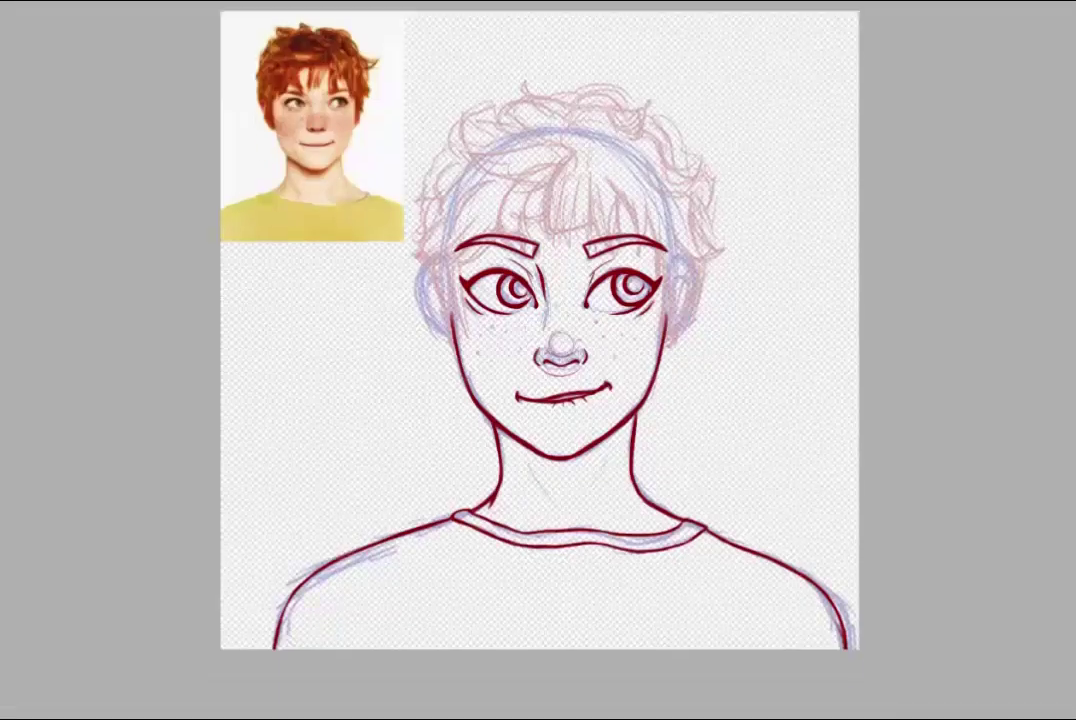
- Draw two thin, slanting tendon lines on the neck below the chin
{"action": "scroll", "coordinate": [543, 496], "scroll_direction": "up", "scroll_amount": 5}
{"action": "left_click_drag", "start_coordinate": [495, 331], "coordinate": [585, 462]}
{"action": "left_click_drag", "start_coordinate": [750, 316], "coordinate": [674, 433]}
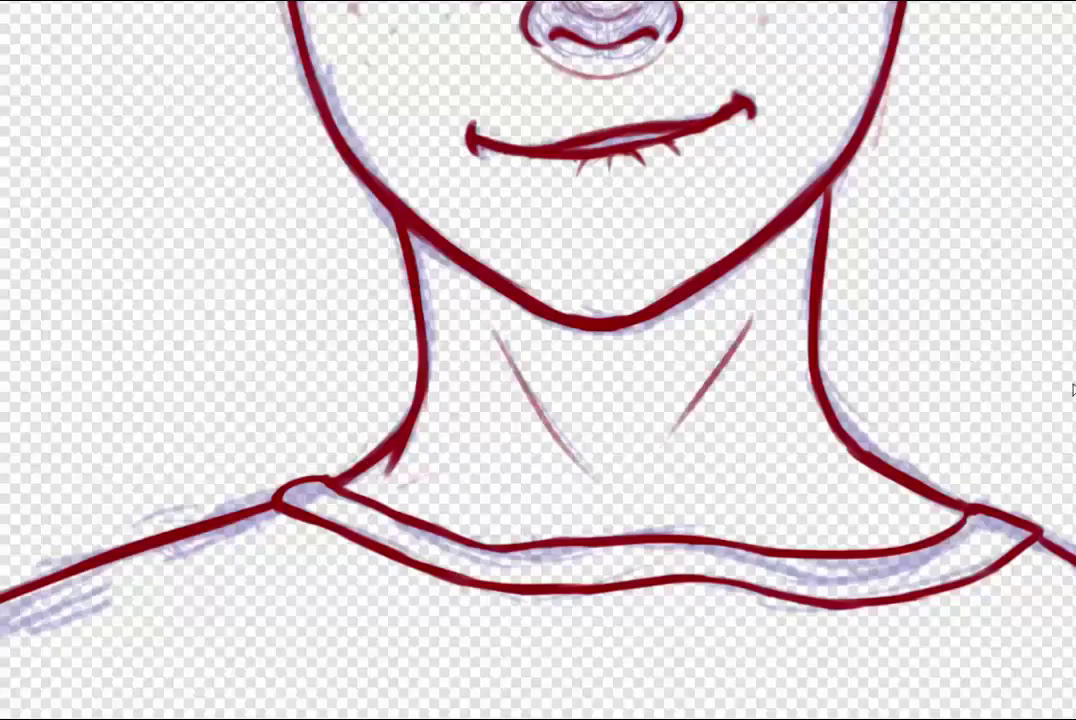
- Ink the left ear's outline and its inner fold curves
{"action": "scroll", "coordinate": [1070, 388], "scroll_direction": "up", "scroll_amount": 6}
{"action": "mouse_move", "coordinate": [174, 259]}
{"action": "left_mouse_down"}
{"action": "mouse_move", "coordinate": [248, 223]}
{"action": "mouse_move", "coordinate": [278, 484]}
{"action": "left_mouse_up"}
{"action": "mouse_move", "coordinate": [240, 320]}
{"action": "left_mouse_down"}
{"action": "mouse_move", "coordinate": [252, 442]}
{"action": "mouse_move", "coordinate": [204, 316]}
{"action": "left_mouse_up"}
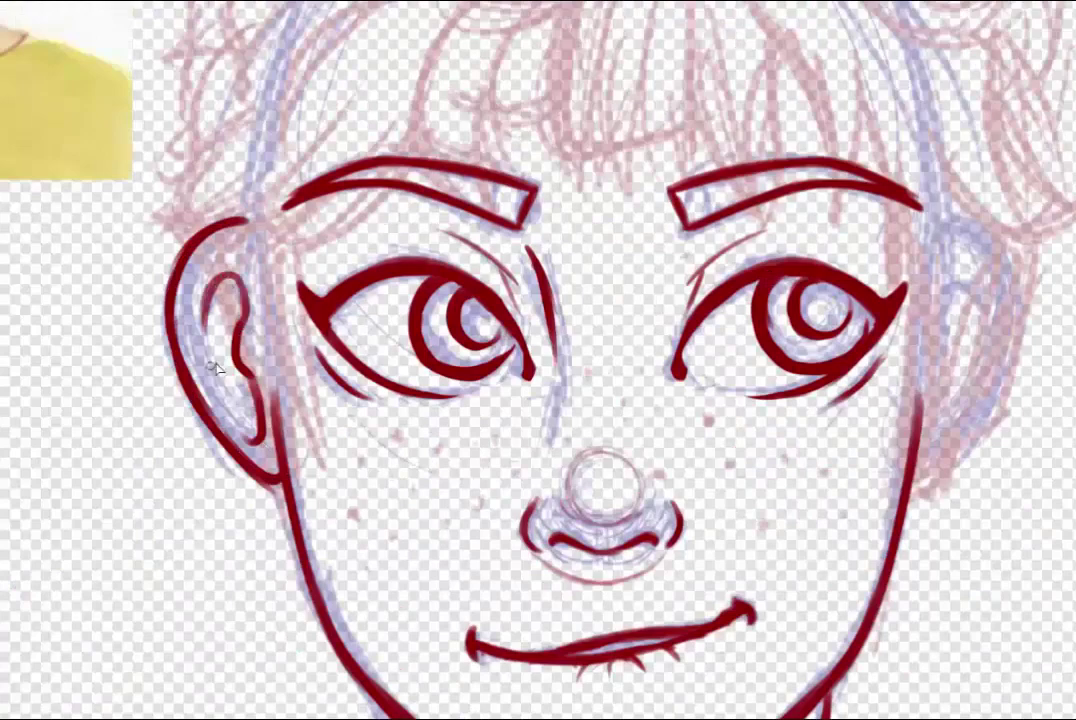
{"action": "left_click_drag", "start_coordinate": [217, 371], "coordinate": [223, 319]}
- Ink the right ear's outline and its inner folds to match the left ear
{"action": "mouse_move", "coordinate": [945, 243]}
{"action": "left_mouse_down"}
{"action": "mouse_move", "coordinate": [966, 286]}
{"action": "mouse_move", "coordinate": [1000, 277]}
{"action": "left_mouse_up"}
{"action": "key", "text": "ctrl+z"}
{"action": "mouse_move", "coordinate": [940, 212]}
{"action": "left_mouse_down"}
{"action": "mouse_move", "coordinate": [995, 285]}
{"action": "mouse_move", "coordinate": [915, 470]}
{"action": "left_mouse_up"}
{"action": "left_click_drag", "start_coordinate": [962, 265], "coordinate": [935, 415]}
{"action": "key", "text": "ctrl+z"}
{"action": "left_click_drag", "start_coordinate": [953, 346], "coordinate": [938, 424]}
{"action": "mouse_move", "coordinate": [975, 286]}
{"action": "left_mouse_down"}
{"action": "mouse_move", "coordinate": [945, 330]}
{"action": "mouse_move", "coordinate": [936, 412]}
{"action": "left_mouse_up"}
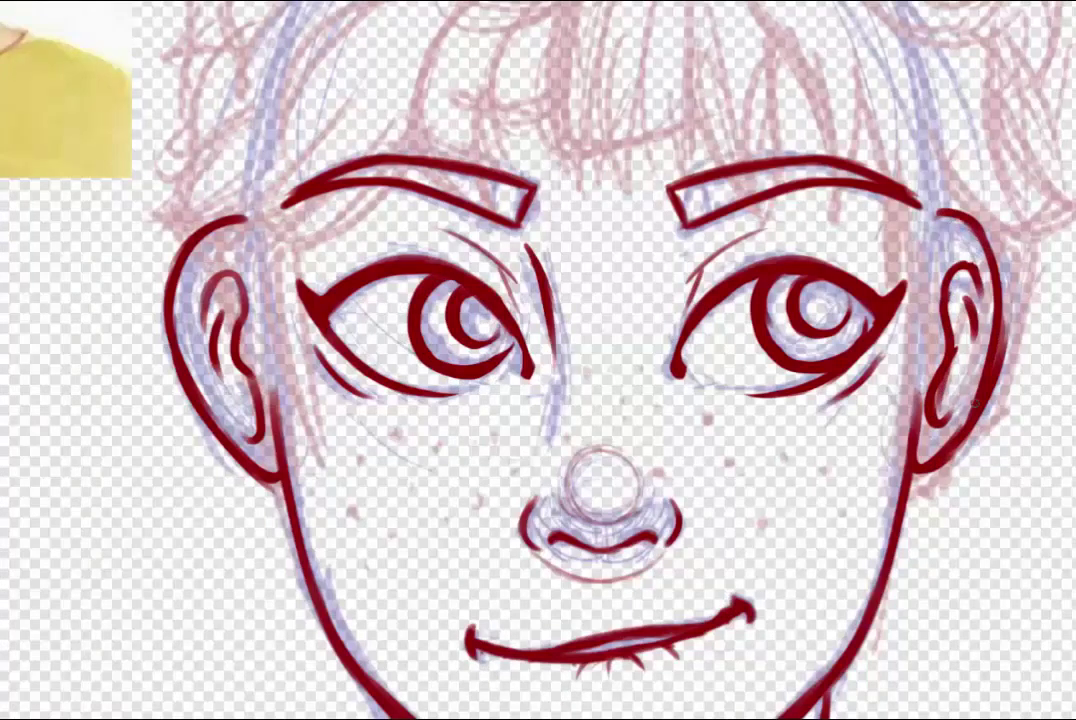
- Ink pointed dark blue hair locks hanging in front of the left ear
{"action": "scroll", "coordinate": [538, 362], "scroll_direction": "down", "scroll_amount": 4}
{"action": "scroll", "coordinate": [540, 300], "scroll_direction": "up", "scroll_amount": 3}
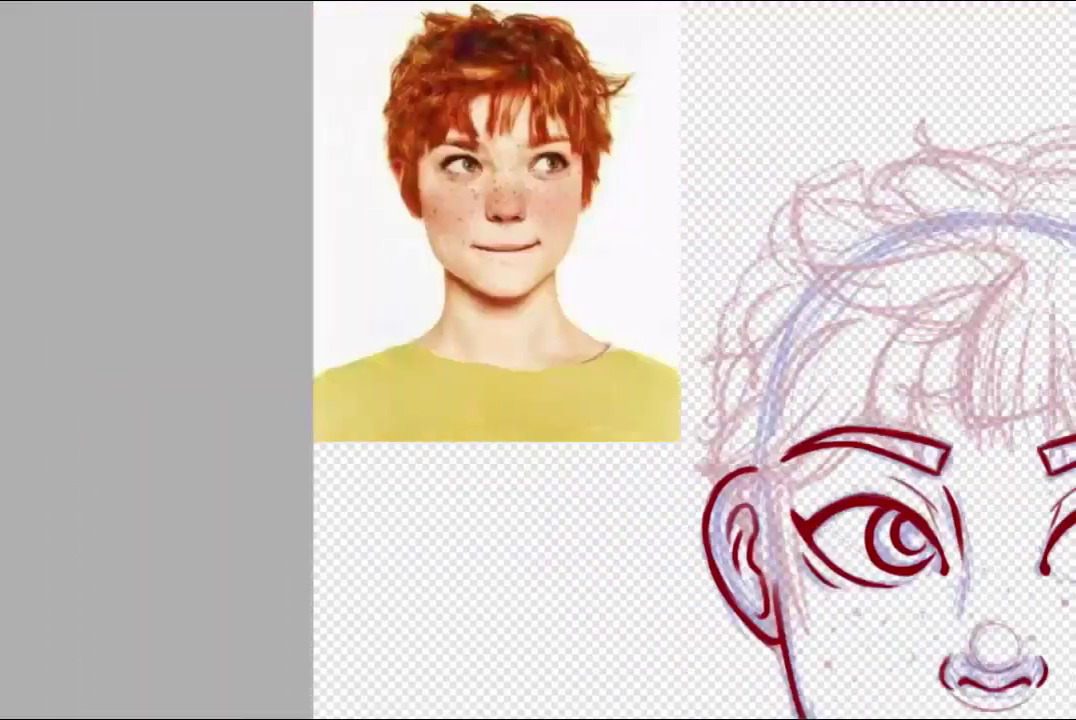
{"action": "scroll", "coordinate": [735, 401], "scroll_direction": "up", "scroll_amount": 2}
{"action": "scroll", "coordinate": [735, 401], "scroll_direction": "down", "scroll_amount": 3}
{"action": "mouse_move", "coordinate": [752, 442]}
{"action": "left_mouse_down"}
{"action": "mouse_move", "coordinate": [738, 595]}
{"action": "mouse_move", "coordinate": [782, 625]}
{"action": "left_mouse_up"}
{"action": "left_click_drag", "start_coordinate": [784, 612], "coordinate": [780, 455]}
{"action": "left_click_drag", "start_coordinate": [780, 535], "coordinate": [797, 638]}
{"action": "left_click_drag", "start_coordinate": [790, 454], "coordinate": [768, 364]}
- Ink curved, pointed fringe locks in dark blue over the left eyebrow
{"action": "left_click_drag", "start_coordinate": [876, 372], "coordinate": [891, 287]}
{"action": "left_click_drag", "start_coordinate": [868, 345], "coordinate": [924, 437]}
{"action": "mouse_move", "coordinate": [915, 350]}
{"action": "left_mouse_down"}
{"action": "mouse_move", "coordinate": [938, 303]}
{"action": "mouse_move", "coordinate": [936, 400]}
{"action": "left_mouse_up"}
{"action": "left_click_drag", "start_coordinate": [910, 350], "coordinate": [938, 441]}
{"action": "left_click_drag", "start_coordinate": [862, 366], "coordinate": [816, 452]}
- Ink the jagged outer hair outline on the left side, from above the ear up towards the crown
{"action": "left_click_drag", "start_coordinate": [718, 382], "coordinate": [693, 442]}
{"action": "left_click_drag", "start_coordinate": [722, 416], "coordinate": [700, 448]}
{"action": "left_click_drag", "start_coordinate": [760, 217], "coordinate": [696, 324]}
{"action": "left_click_drag", "start_coordinate": [718, 290], "coordinate": [690, 408]}
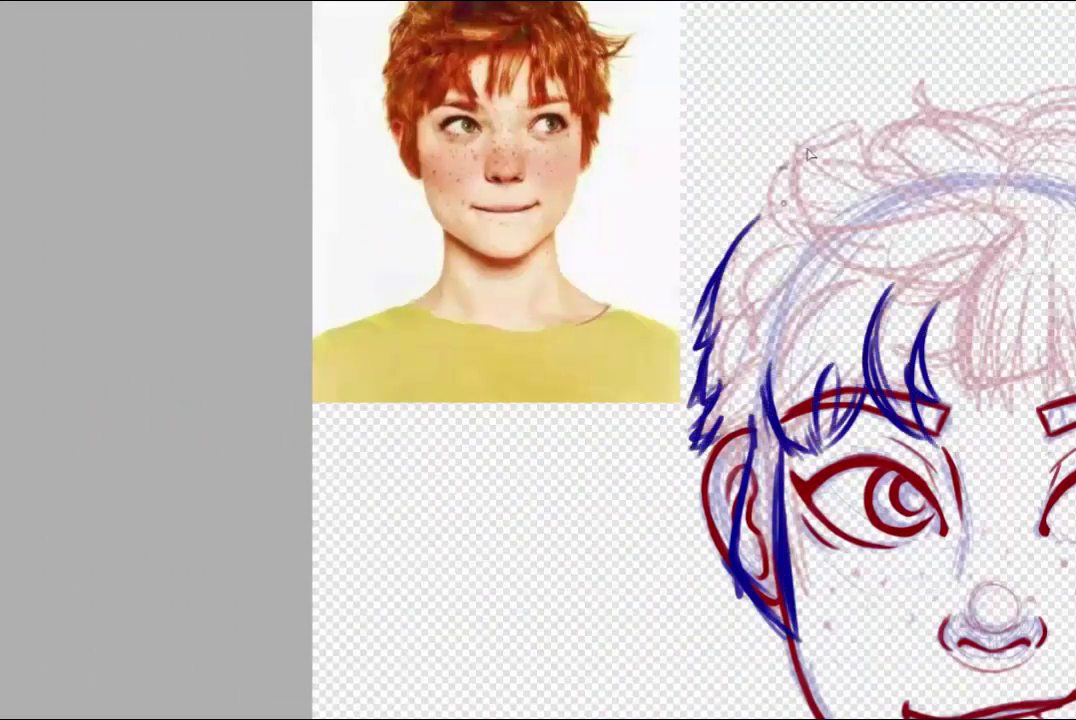
{"action": "left_click_drag", "start_coordinate": [803, 150], "coordinate": [779, 238]}
{"action": "left_click_drag", "start_coordinate": [770, 196], "coordinate": [738, 237]}
{"action": "mouse_move", "coordinate": [770, 230]}
{"action": "left_mouse_down"}
{"action": "mouse_move", "coordinate": [714, 275]}
{"action": "mouse_move", "coordinate": [687, 316]}
{"action": "left_mouse_up"}
- Ink the central fringe as overlapping pointed strands, with a large curved lock beside them above the left eyebrow
{"action": "scroll", "coordinate": [912, 308], "scroll_direction": "right", "scroll_amount": 6}
{"action": "left_click_drag", "start_coordinate": [732, 284], "coordinate": [730, 410]}
{"action": "left_click_drag", "start_coordinate": [809, 288], "coordinate": [798, 385]}
{"action": "left_click_drag", "start_coordinate": [722, 298], "coordinate": [744, 420]}
{"action": "left_click_drag", "start_coordinate": [738, 292], "coordinate": [764, 430]}
{"action": "left_click_drag", "start_coordinate": [762, 308], "coordinate": [774, 428]}
{"action": "mouse_move", "coordinate": [763, 310]}
{"action": "left_mouse_down"}
{"action": "mouse_move", "coordinate": [788, 408]}
{"action": "mouse_move", "coordinate": [802, 404]}
{"action": "left_mouse_up"}
{"action": "left_click_drag", "start_coordinate": [809, 290], "coordinate": [794, 388]}
{"action": "left_click_drag", "start_coordinate": [738, 285], "coordinate": [684, 345]}
{"action": "left_click_drag", "start_coordinate": [657, 288], "coordinate": [640, 398]}
{"action": "left_click_drag", "start_coordinate": [634, 342], "coordinate": [646, 390]}
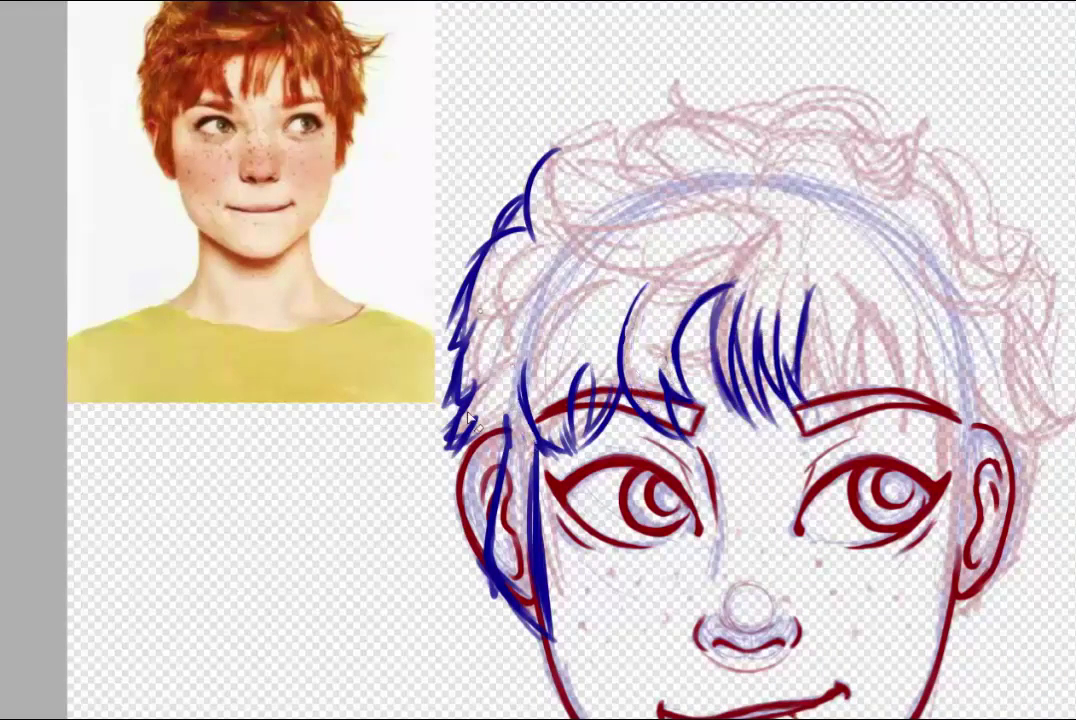
- Ink zigzagging fringe strands across the forehead and over the right eyebrow
{"action": "left_click_drag", "start_coordinate": [808, 304], "coordinate": [852, 415]}
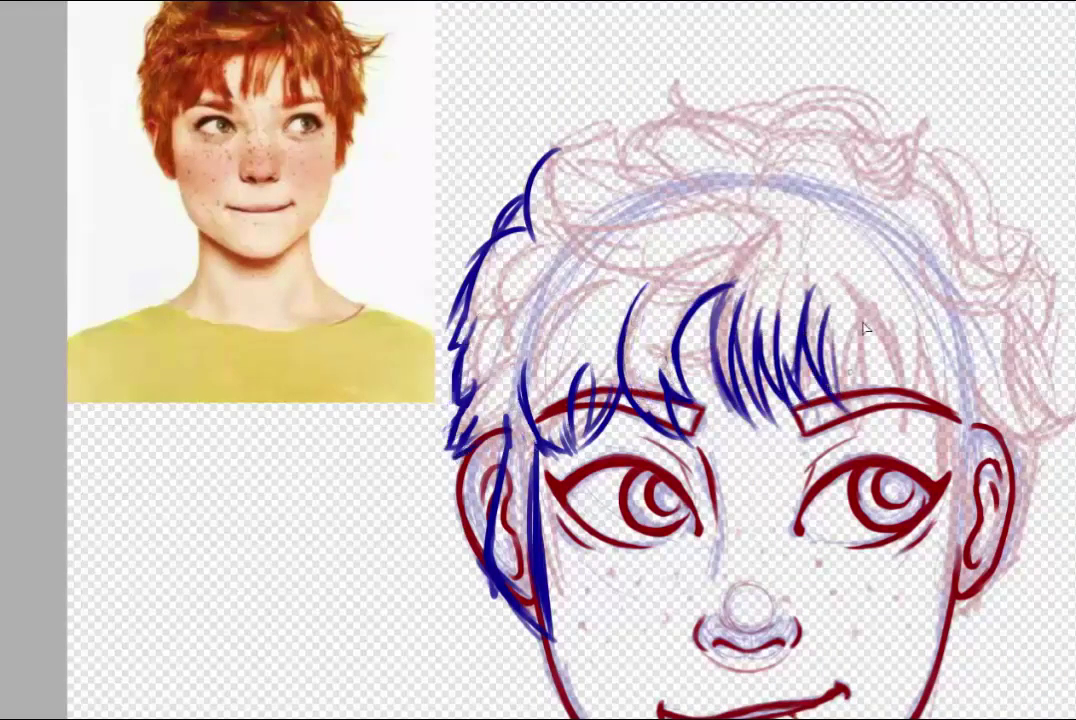
{"action": "left_click_drag", "start_coordinate": [860, 312], "coordinate": [851, 417]}
{"action": "left_click_drag", "start_coordinate": [824, 308], "coordinate": [845, 395]}
{"action": "left_click_drag", "start_coordinate": [860, 312], "coordinate": [862, 380]}
{"action": "left_click_drag", "start_coordinate": [875, 318], "coordinate": [909, 422]}
{"action": "left_click_drag", "start_coordinate": [907, 310], "coordinate": [930, 417]}
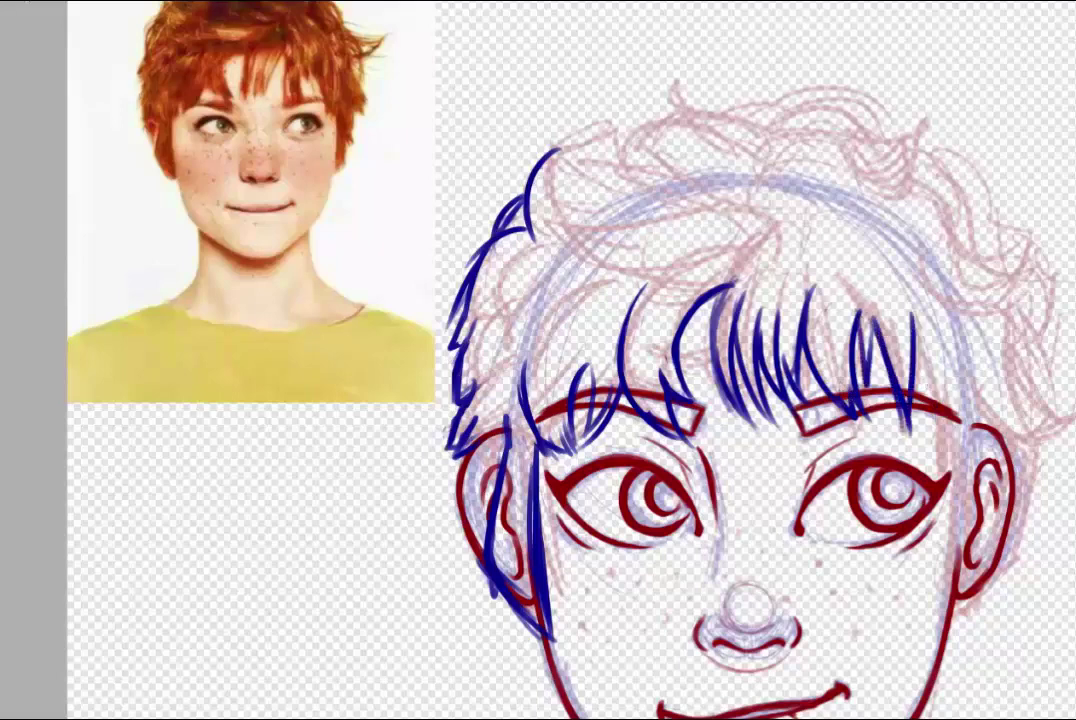
- Ink the hair locks falling beside the right eye and in front of the right ear
{"action": "left_click_drag", "start_coordinate": [972, 362], "coordinate": [943, 492]}
{"action": "left_click_drag", "start_coordinate": [955, 562], "coordinate": [959, 631]}
{"action": "scroll", "coordinate": [974, 628], "scroll_direction": "down", "scroll_amount": 2}
{"action": "left_click_drag", "start_coordinate": [991, 386], "coordinate": [1016, 543]}
{"action": "left_click_drag", "start_coordinate": [1003, 518], "coordinate": [975, 574]}
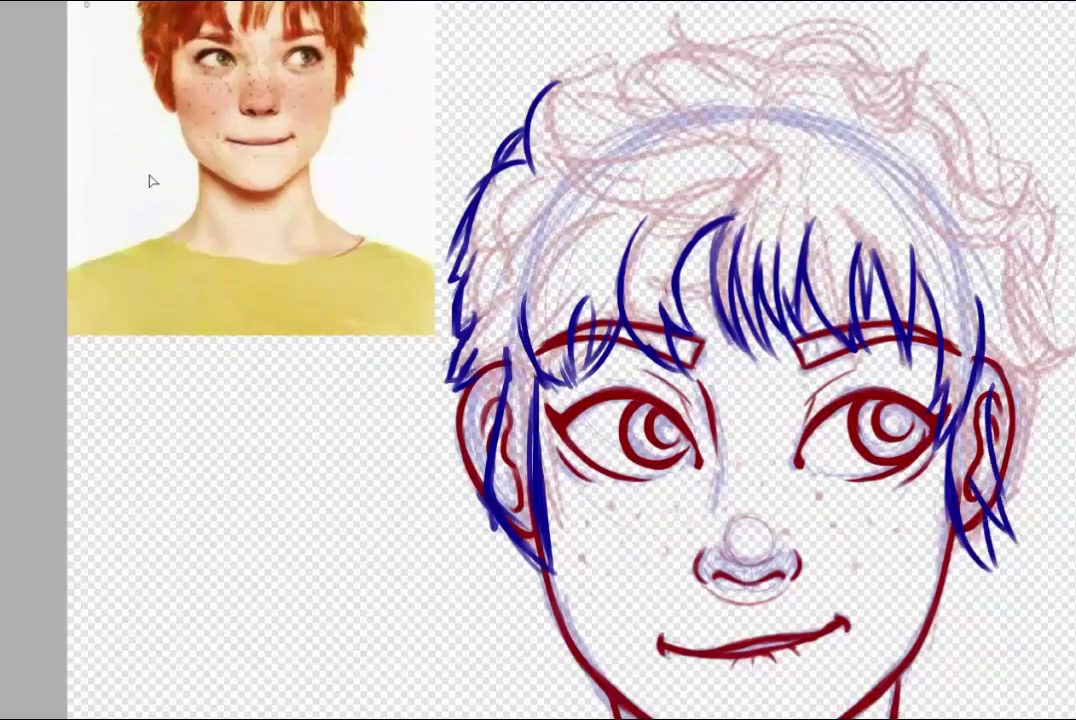
{"action": "mouse_move", "coordinate": [985, 498]}
{"action": "left_mouse_down"}
{"action": "mouse_move", "coordinate": [957, 565]}
{"action": "mouse_move", "coordinate": [985, 555]}
{"action": "left_mouse_up"}
{"action": "key", "text": "ctrl+z"}
{"action": "key", "text": "ctrl+z"}
{"action": "key", "text": "ctrl+z"}
{"action": "key", "text": "ctrl+z"}
- Redraw the long lock over the right ear and add short jagged hair tips below it
{"action": "left_click_drag", "start_coordinate": [992, 386], "coordinate": [1011, 540]}
{"action": "left_click_drag", "start_coordinate": [954, 535], "coordinate": [964, 574]}
{"action": "left_click_drag", "start_coordinate": [965, 530], "coordinate": [978, 564]}
{"action": "left_click_drag", "start_coordinate": [1010, 556], "coordinate": [979, 533]}
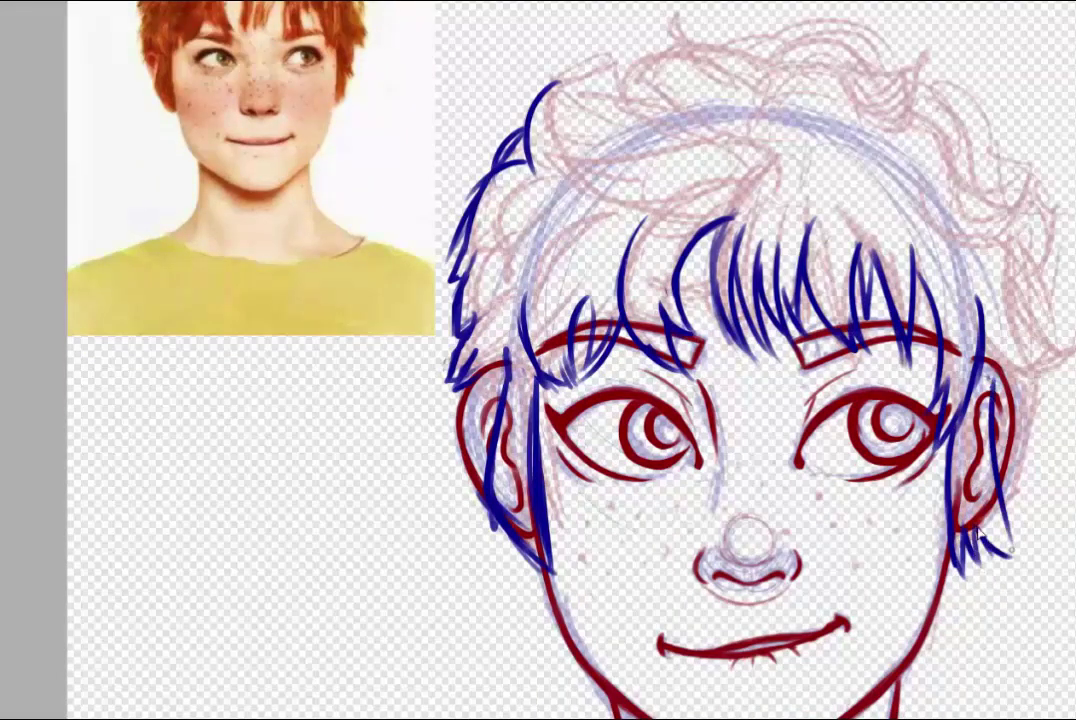
{"action": "left_click_drag", "start_coordinate": [1025, 337], "coordinate": [1036, 462]}
{"action": "left_click_drag", "start_coordinate": [1042, 412], "coordinate": [1016, 479]}
{"action": "scroll", "coordinate": [1030, 440], "scroll_direction": "up", "scroll_amount": 1}
{"action": "key", "text": "ctrl+z"}
{"action": "key", "text": "ctrl+z"}
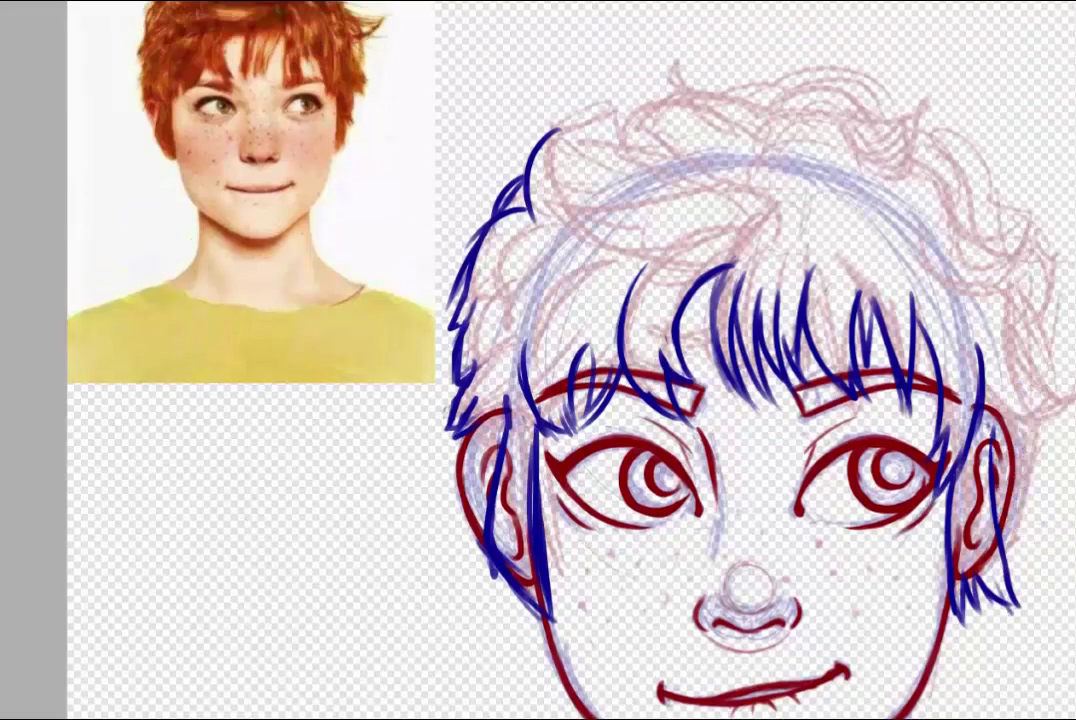
- Ink the wavy outer hair contour down the right side of the head, ending in a curved lock above the ear
{"action": "scroll", "coordinate": [1004, 328], "scroll_direction": "right", "scroll_amount": 4}
{"action": "left_click_drag", "start_coordinate": [739, 153], "coordinate": [835, 211]}
{"action": "mouse_move", "coordinate": [772, 240]}
{"action": "left_mouse_down"}
{"action": "mouse_move", "coordinate": [835, 217]}
{"action": "mouse_move", "coordinate": [846, 356]}
{"action": "left_mouse_up"}
{"action": "left_click_drag", "start_coordinate": [828, 300], "coordinate": [883, 387]}
{"action": "key", "text": "ctrl+minus"}
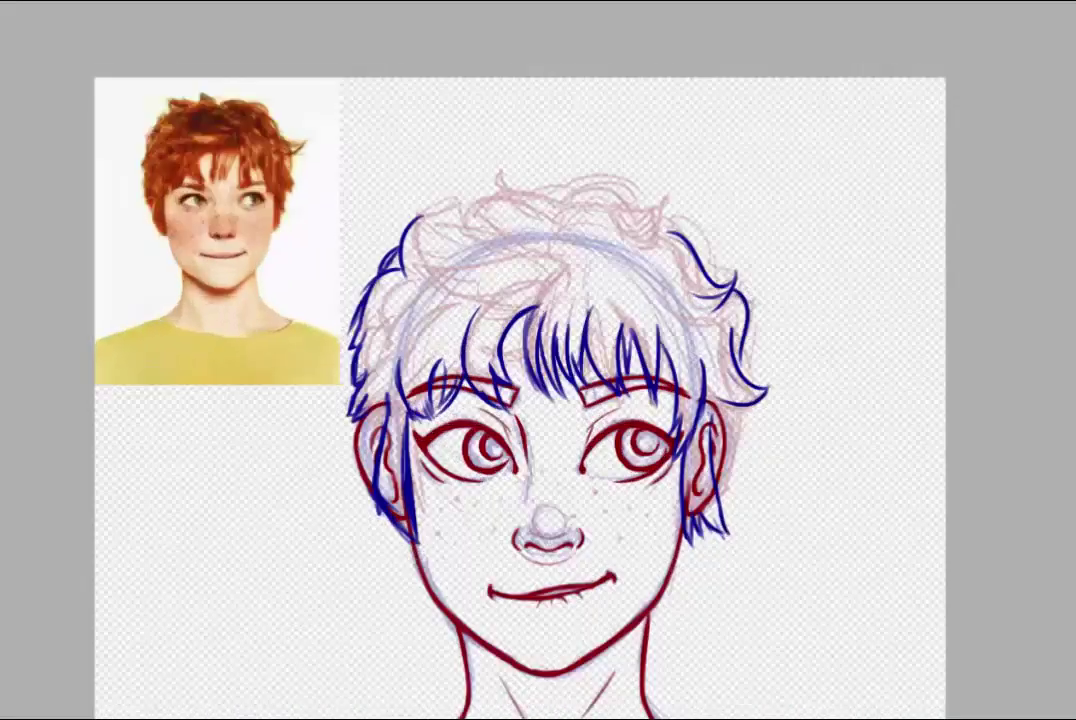
- Ink the scalloped crown outline with a pointed tuft, and redraw the side hair running straighter down to the right ear
{"action": "left_click_drag", "start_coordinate": [563, 215], "coordinate": [495, 158]}
{"action": "mouse_move", "coordinate": [405, 240]}
{"action": "left_mouse_down"}
{"action": "mouse_move", "coordinate": [475, 195]}
{"action": "mouse_move", "coordinate": [683, 222]}
{"action": "left_mouse_up"}
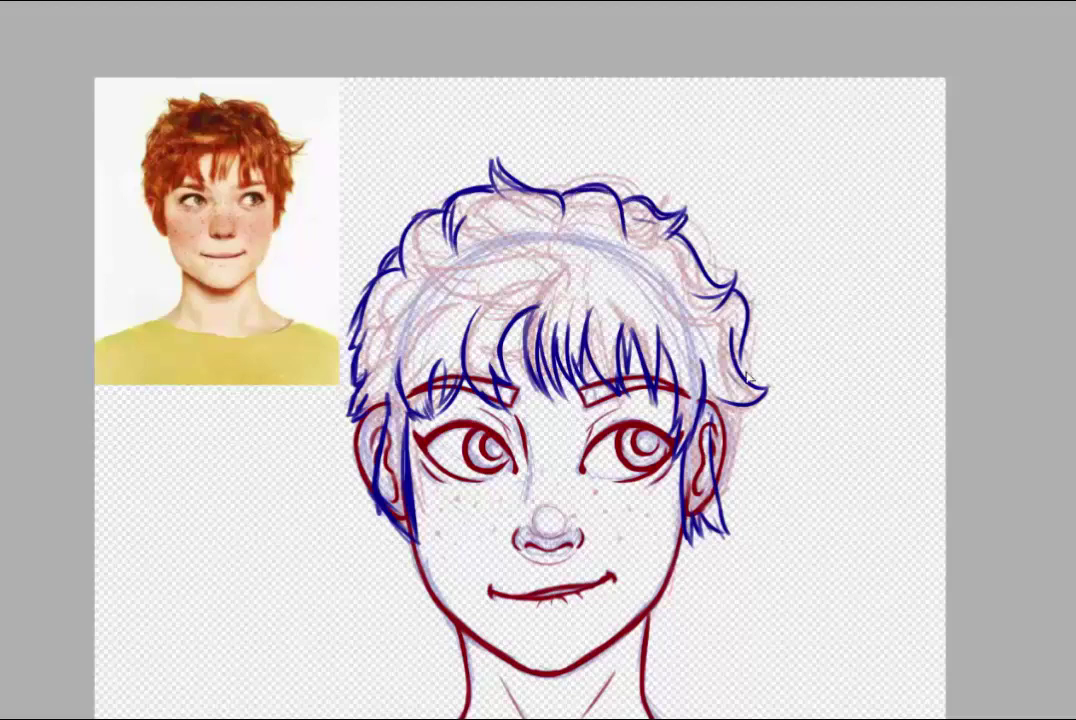
{"action": "left_click_drag", "start_coordinate": [740, 337], "coordinate": [765, 395]}
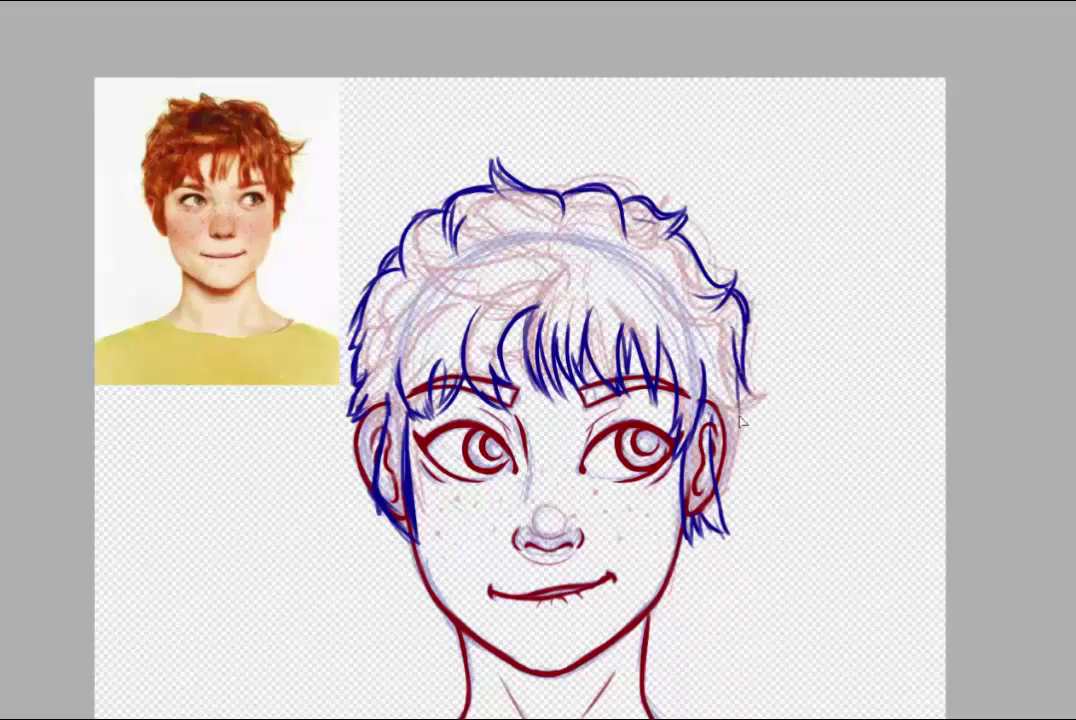
{"action": "scroll", "coordinate": [885, 300], "scroll_direction": "down", "scroll_amount": 3}
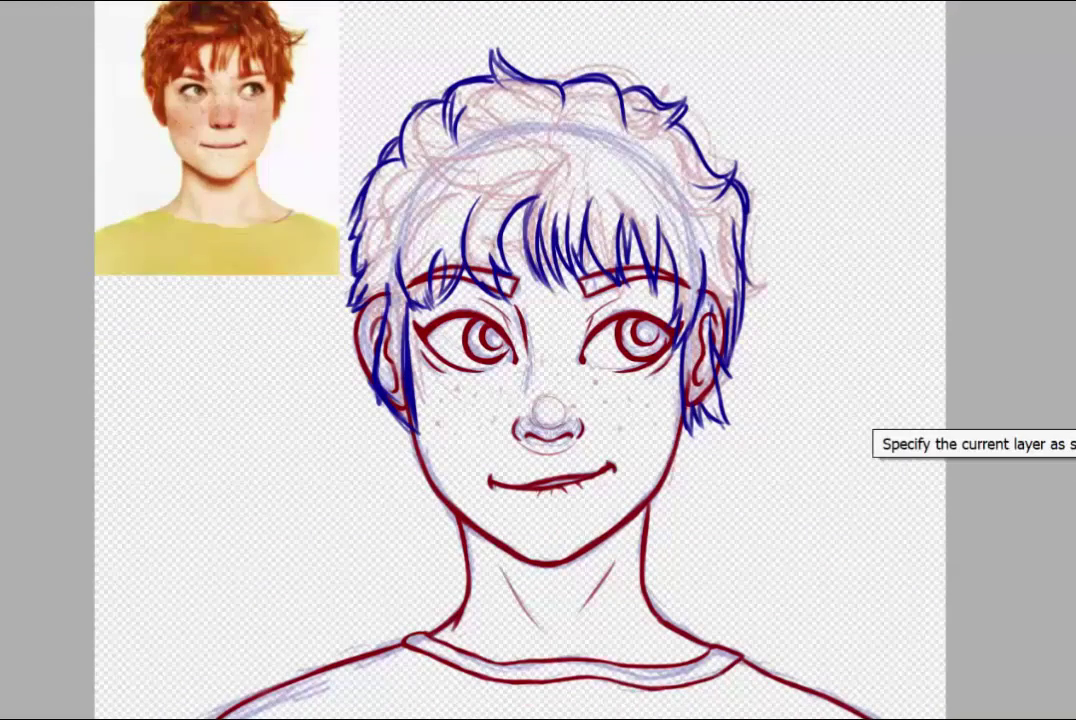
- Fill the gap between the lips with solid dark red
{"action": "key", "text": "ctrl+plus"}
{"action": "key", "text": "ctrl+plus"}
{"action": "left_click_drag", "start_coordinate": [518, 643], "coordinate": [654, 627]}
{"action": "key", "text": "ctrl+minus"}
{"action": "key", "text": "ctrl+minus"}
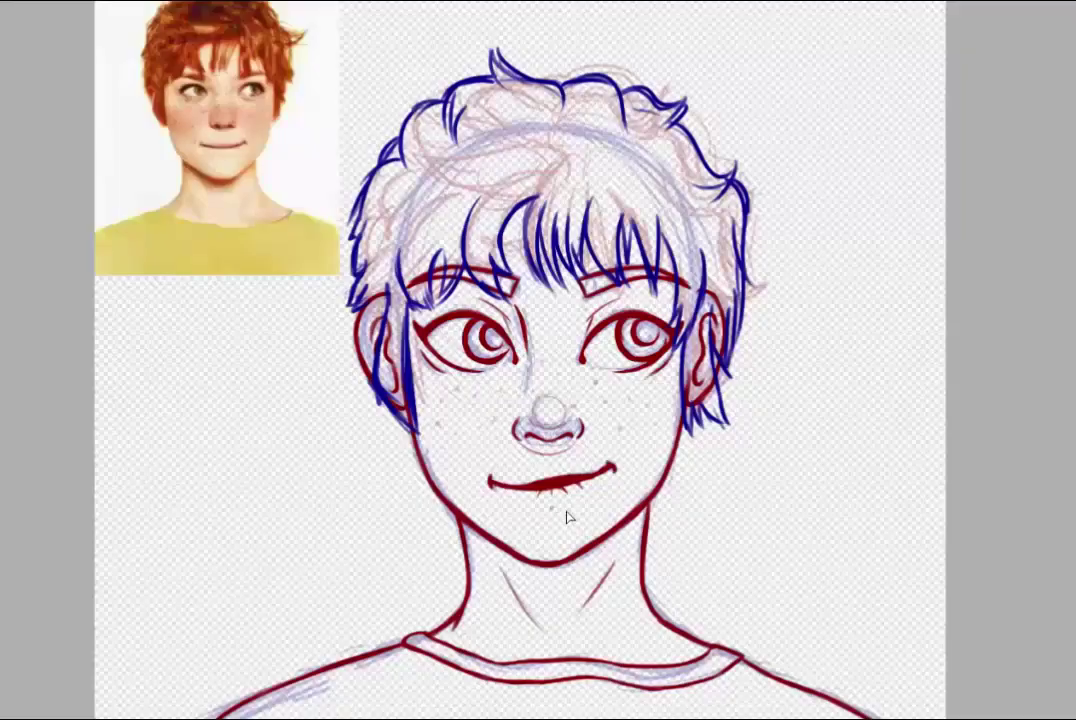
- Thicken the edge of the central fringe lock and the pointed tuft on the crown, and undo the last two touch-ups
{"action": "scroll", "coordinate": [568, 278], "scroll_direction": "up", "scroll_amount": 2}
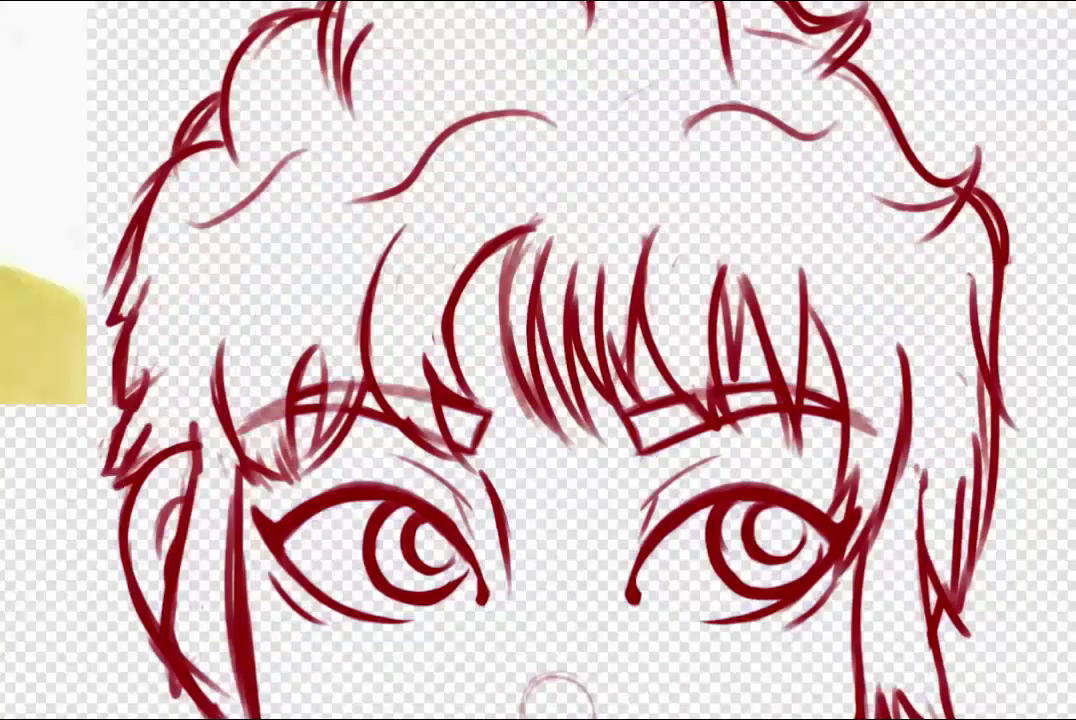
{"action": "left_click_drag", "start_coordinate": [523, 237], "coordinate": [517, 370]}
{"action": "left_click_drag", "start_coordinate": [514, 262], "coordinate": [528, 384]}
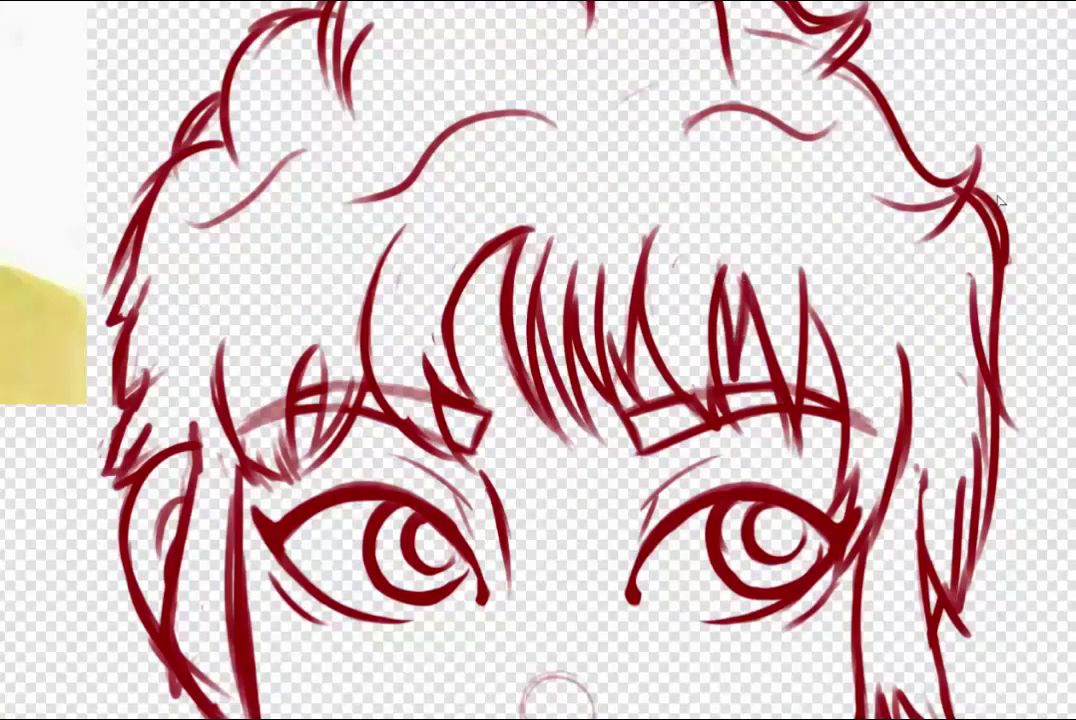
{"action": "scroll", "coordinate": [632, 122], "scroll_direction": "up", "scroll_amount": 3}
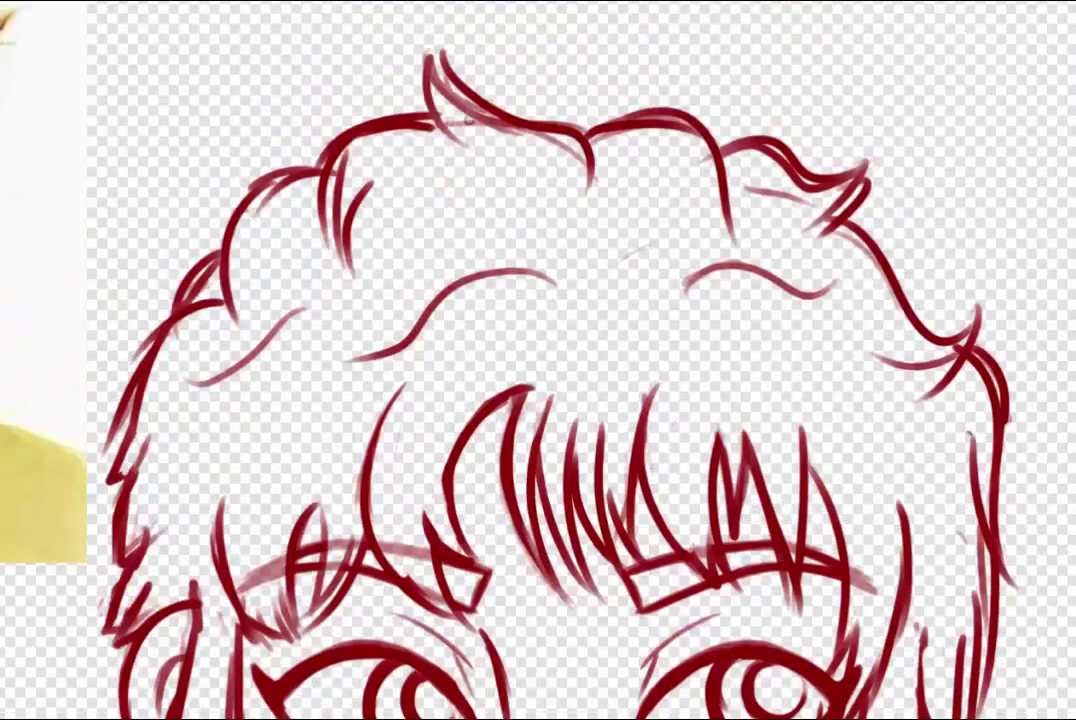
{"action": "left_click_drag", "start_coordinate": [428, 60], "coordinate": [498, 121]}
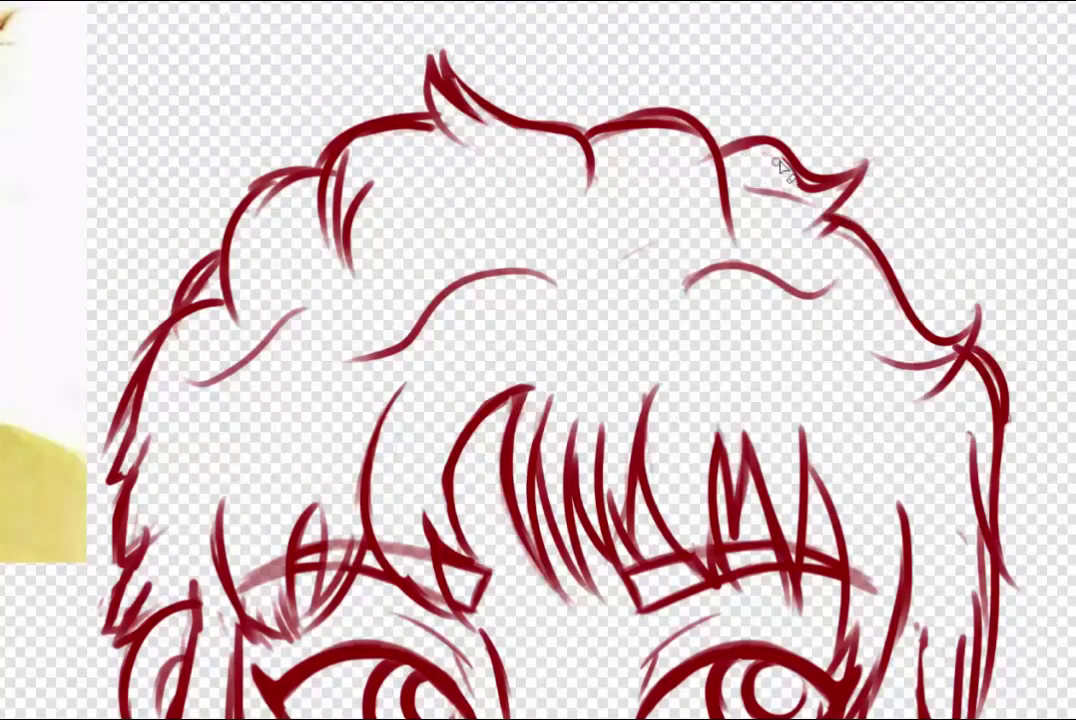
{"action": "key", "text": "ctrl+z"}
{"action": "key", "text": "ctrl+z"}
- Select the area outside the figure, invert the selection and fill the whole silhouette with a pale skin colour
{"action": "key", "text": "ctrl+0"}
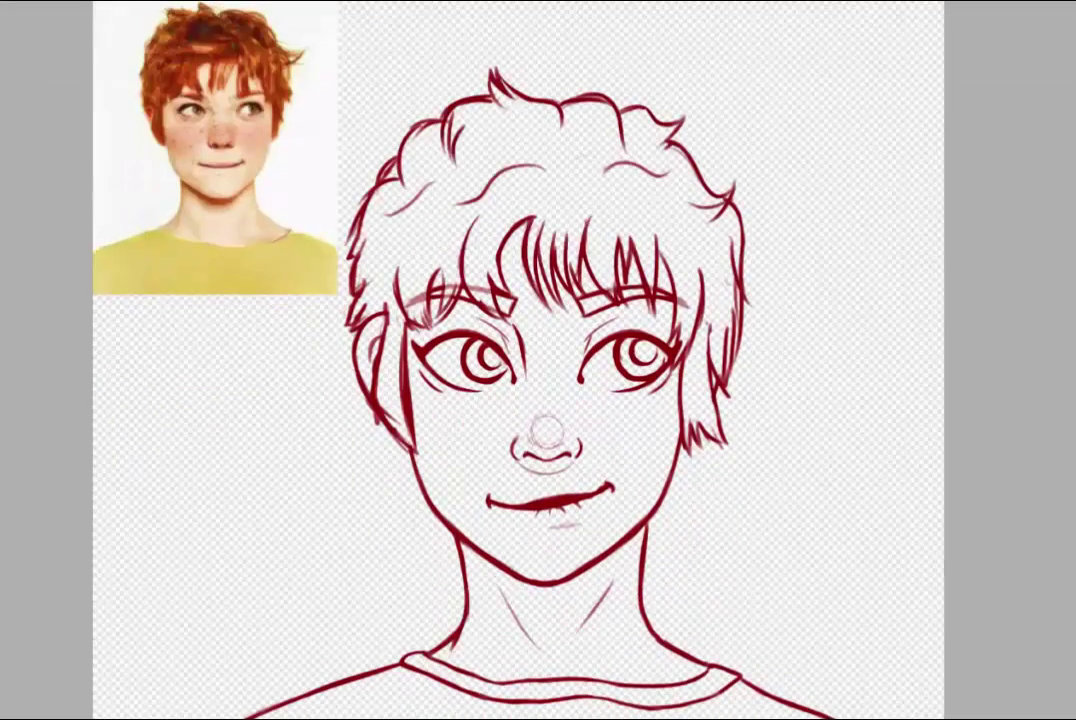
{"action": "scroll", "coordinate": [1011, 418], "scroll_direction": "up", "scroll_amount": 1}
{"action": "key", "text": "ctrl+minus"}
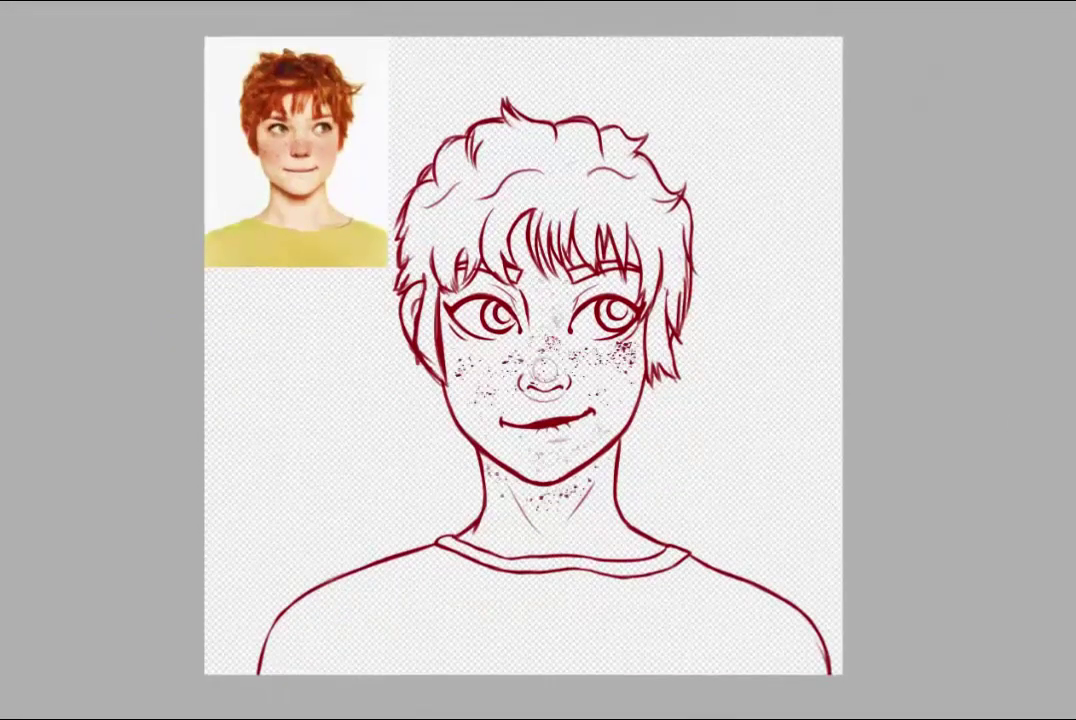
{"action": "left_click", "coordinate": [738, 484]}
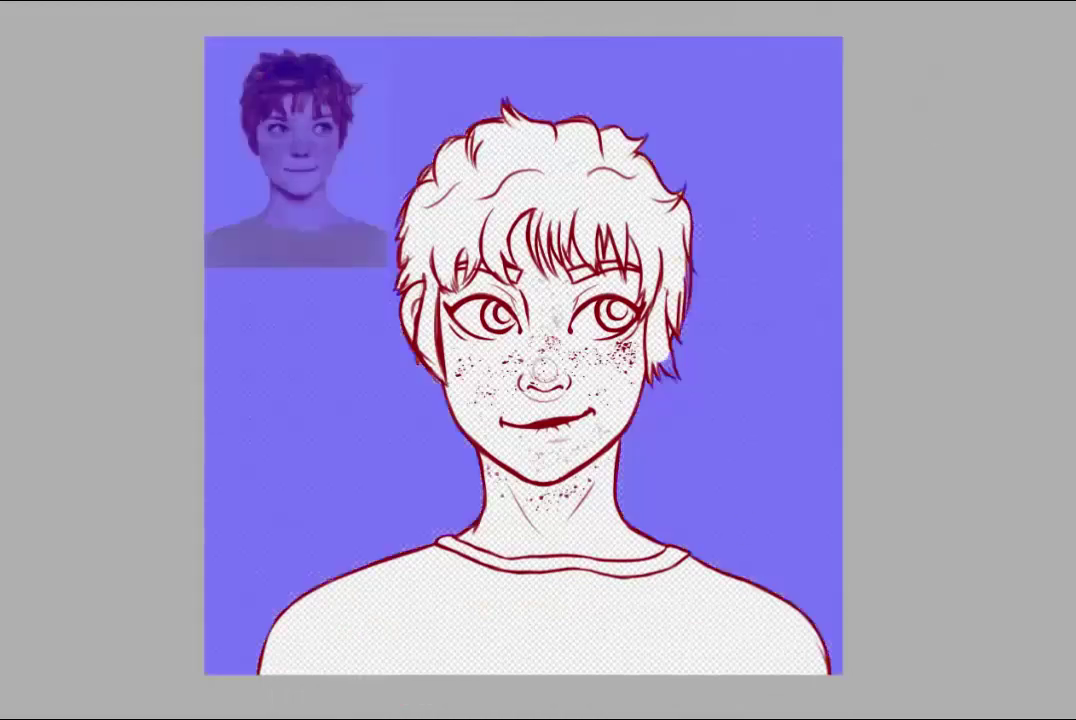
{"action": "key", "text": "ctrl+d"}
{"action": "left_click", "coordinate": [730, 476]}
{"action": "key", "text": "ctrl+shift+i"}
{"action": "left_click", "coordinate": [206, 2]}
{"action": "left_click", "coordinate": [275, 429]}
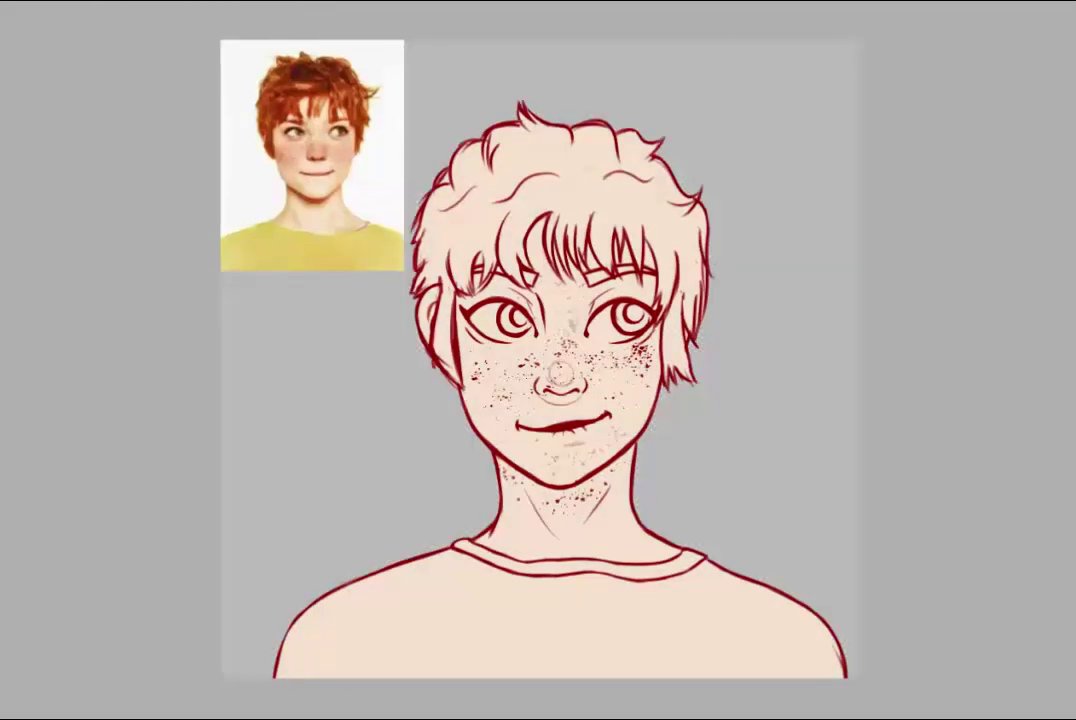
- Paint the hair rust red and the shirt yellow, sampling the yellow from the sweater in the reference photo
{"action": "mouse_move", "coordinate": [520, 150]}
{"action": "left_mouse_down"}
{"action": "mouse_move", "coordinate": [420, 285]}
{"action": "mouse_move", "coordinate": [445, 350]}
{"action": "mouse_move", "coordinate": [440, 300]}
{"action": "mouse_move", "coordinate": [580, 150]}
{"action": "mouse_move", "coordinate": [695, 322]}
{"action": "mouse_move", "coordinate": [630, 207]}
{"action": "mouse_move", "coordinate": [466, 272]}
{"action": "left_mouse_up"}
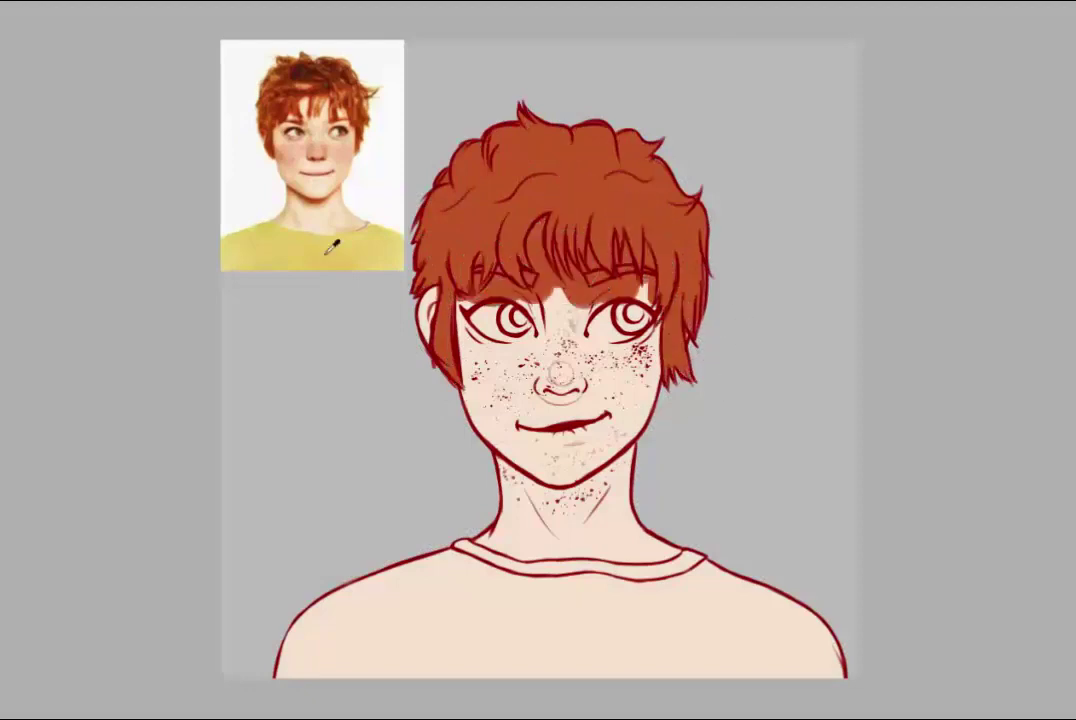
{"action": "left_click", "coordinate": [329, 252], "text": "alt"}
{"action": "mouse_move", "coordinate": [455, 585]}
{"action": "left_mouse_down"}
{"action": "mouse_move", "coordinate": [425, 660]}
{"action": "mouse_move", "coordinate": [815, 660]}
{"action": "left_mouse_up"}
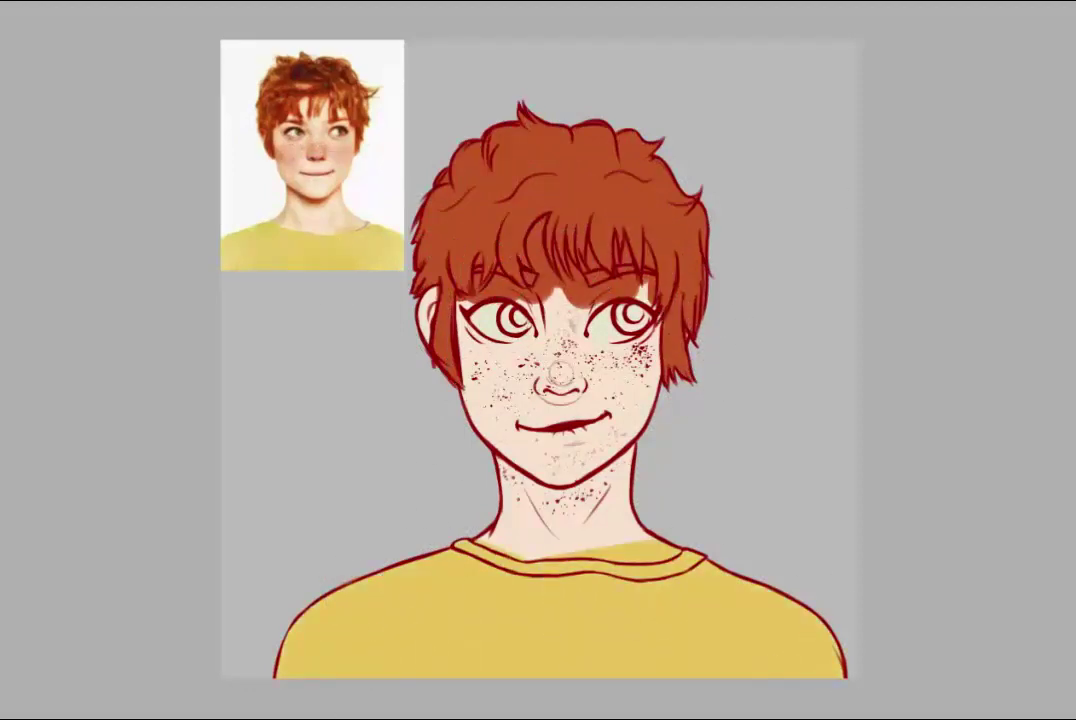
- Paint the irises of both eyes green and darken the colour inside the iris lines
{"action": "key", "text": "ctrl+plus"}
{"action": "left_click_drag", "start_coordinate": [488, 492], "coordinate": [496, 506]}
{"action": "left_click_drag", "start_coordinate": [716, 487], "coordinate": [724, 496]}
{"action": "left_click", "coordinate": [489, 497]}
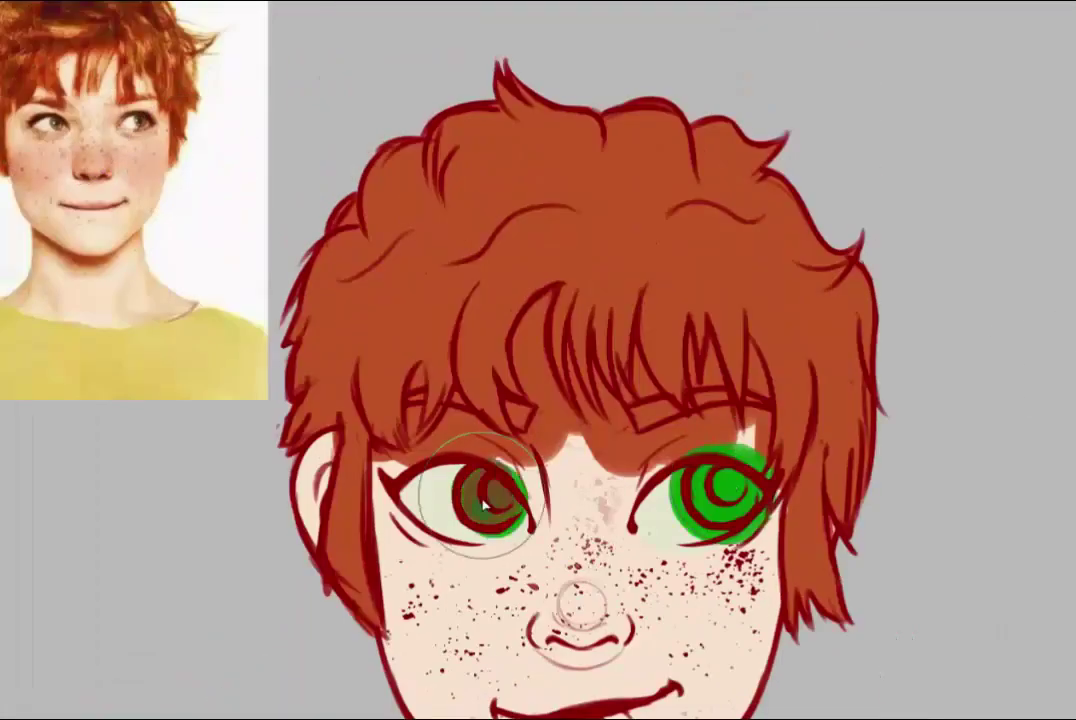
{"action": "left_click", "coordinate": [724, 496]}
{"action": "left_click_drag", "start_coordinate": [691, 534], "coordinate": [722, 546]}
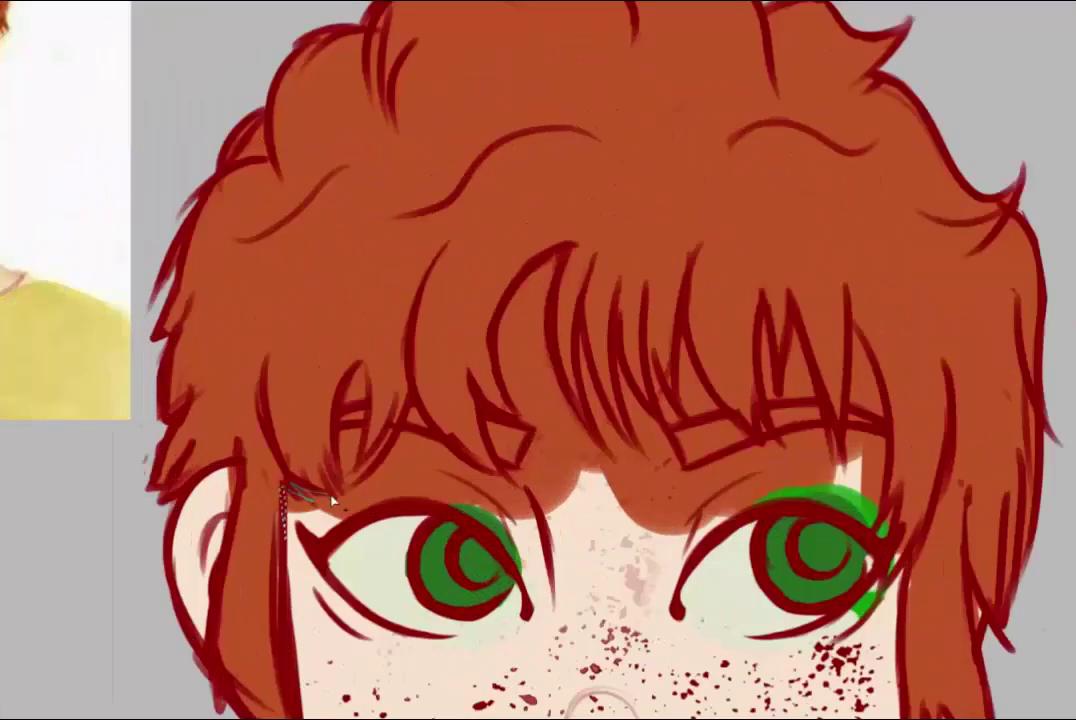
- Select the hair and iris colour spilling over the forehead, between the fringe strands and around the eyes, and delete it
{"action": "mouse_move", "coordinate": [375, 517]}
{"action": "left_mouse_down"}
{"action": "mouse_move", "coordinate": [511, 473]}
{"action": "mouse_move", "coordinate": [511, 305]}
{"action": "mouse_move", "coordinate": [634, 288]}
{"action": "mouse_move", "coordinate": [582, 327]}
{"action": "mouse_move", "coordinate": [653, 413]}
{"action": "mouse_move", "coordinate": [644, 425]}
{"action": "mouse_move", "coordinate": [660, 408]}
{"action": "mouse_move", "coordinate": [840, 456]}
{"action": "mouse_move", "coordinate": [640, 468]}
{"action": "mouse_move", "coordinate": [612, 484]}
{"action": "left_mouse_up"}
{"action": "mouse_move", "coordinate": [776, 408]}
{"action": "left_mouse_down"}
{"action": "mouse_move", "coordinate": [835, 420]}
{"action": "mouse_move", "coordinate": [853, 437]}
{"action": "mouse_move", "coordinate": [878, 552]}
{"action": "mouse_move", "coordinate": [700, 560]}
{"action": "mouse_move", "coordinate": [680, 612]}
{"action": "mouse_move", "coordinate": [760, 640]}
{"action": "mouse_move", "coordinate": [980, 635]}
{"action": "left_mouse_up"}
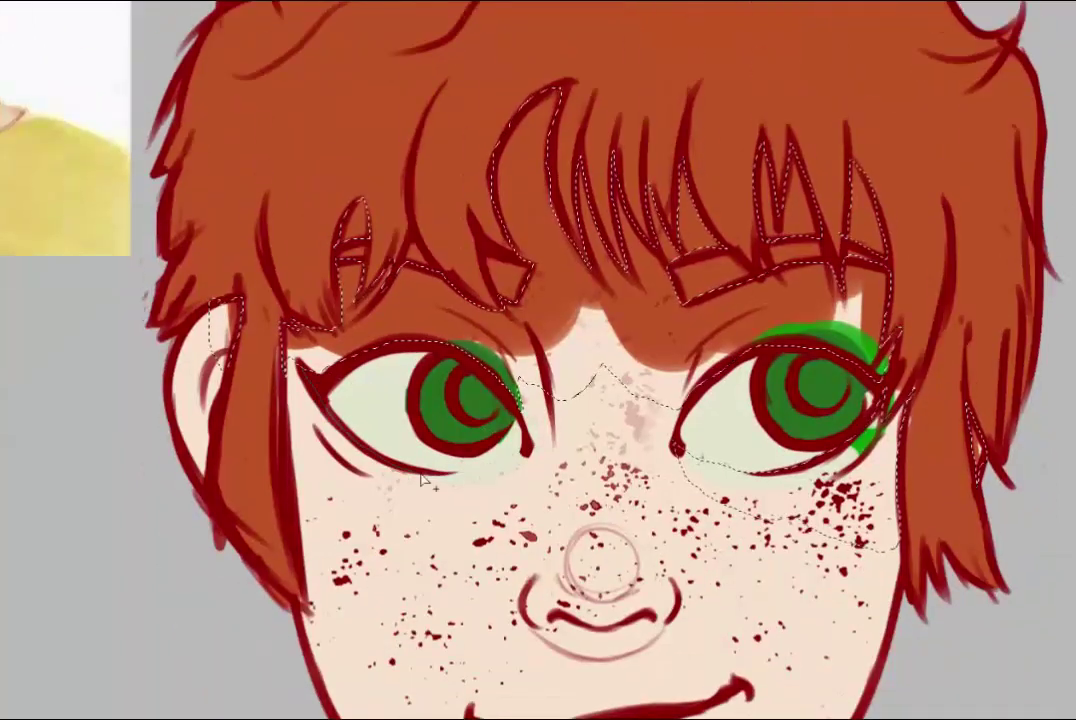
{"action": "key", "text": "Delete"}
{"action": "key", "text": "ctrl+d"}
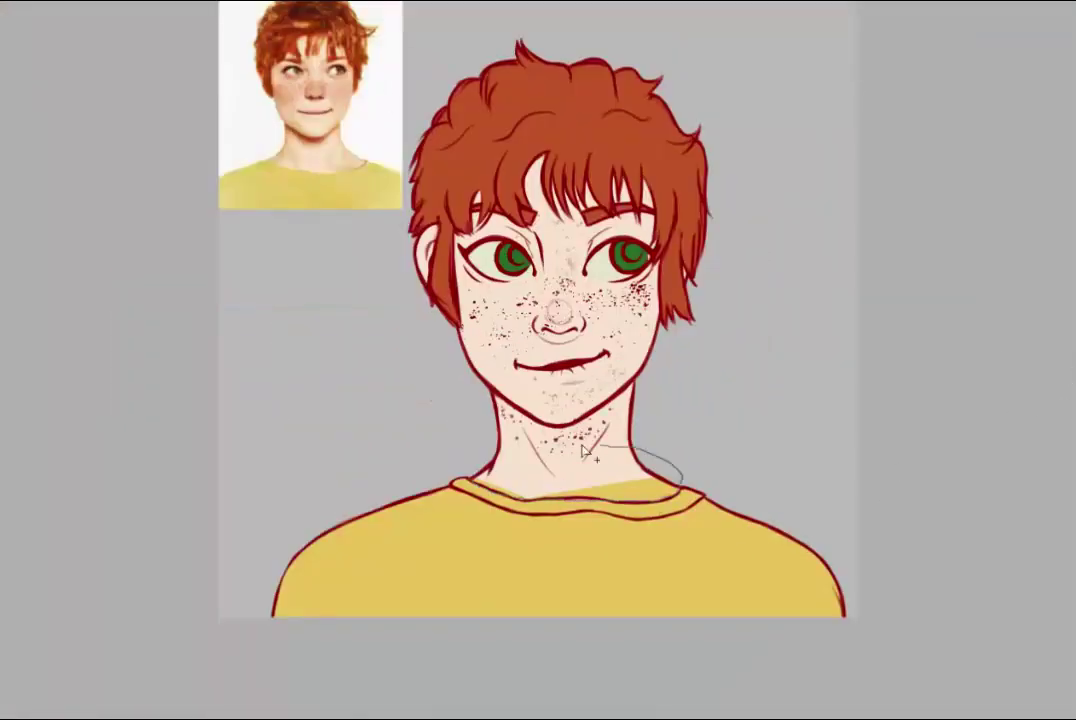
- Select the yellow shirt colour spilling onto the neck, following the inner collar line closely
{"action": "left_click_drag", "start_coordinate": [582, 450], "coordinate": [470, 478]}
{"action": "key", "text": "ctrl+plus"}
{"action": "key", "text": "ctrl+plus"}
{"action": "key", "text": "ctrl+plus"}
{"action": "scroll", "coordinate": [600, 465], "scroll_direction": "down", "scroll_amount": 3}
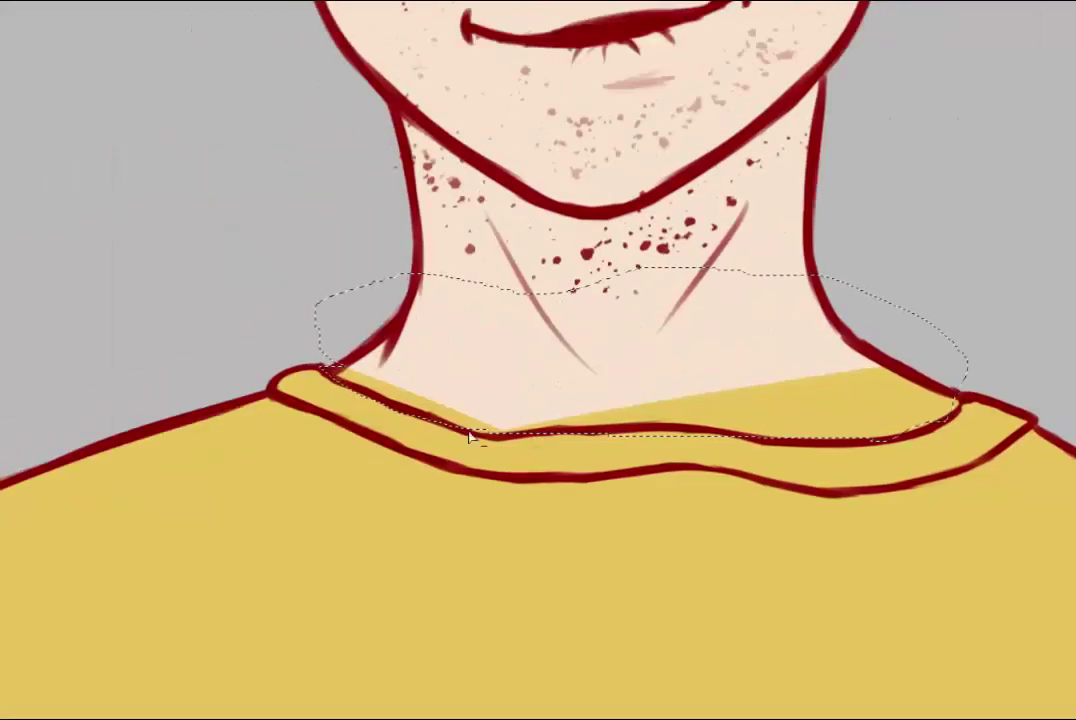